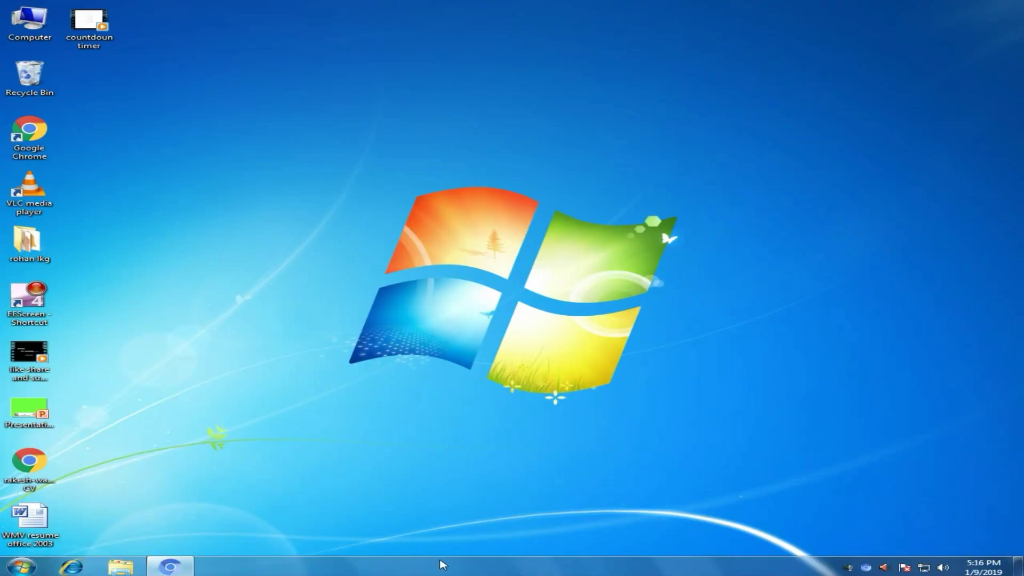
Step: Launch Microsoft PowerPoint 2010 from the Windows 7 Start menu's program list
{"action": "left_click", "coordinate": [23, 565]}
{"action": "left_click", "coordinate": [49, 558]}
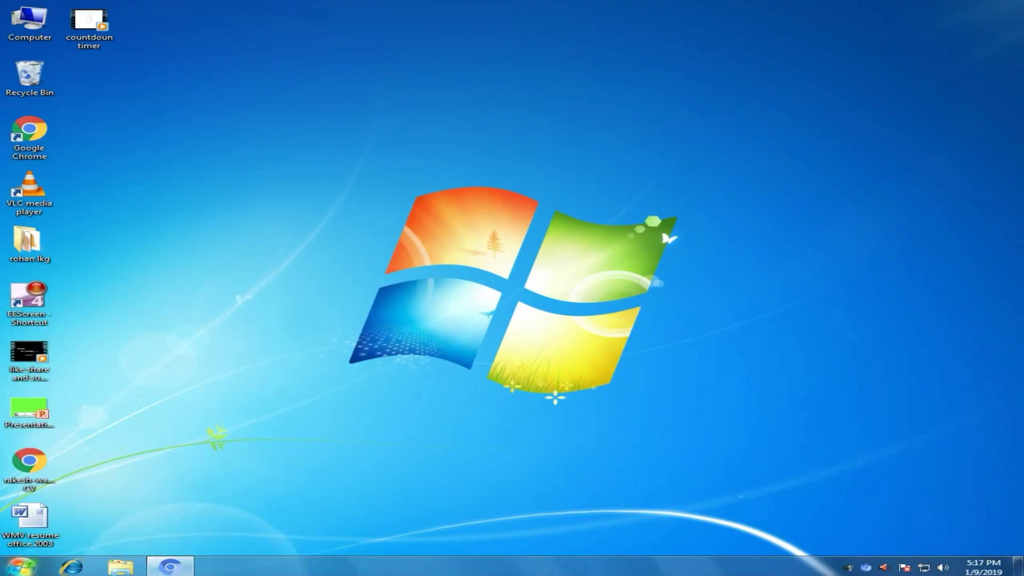
{"action": "left_click", "coordinate": [14, 568]}
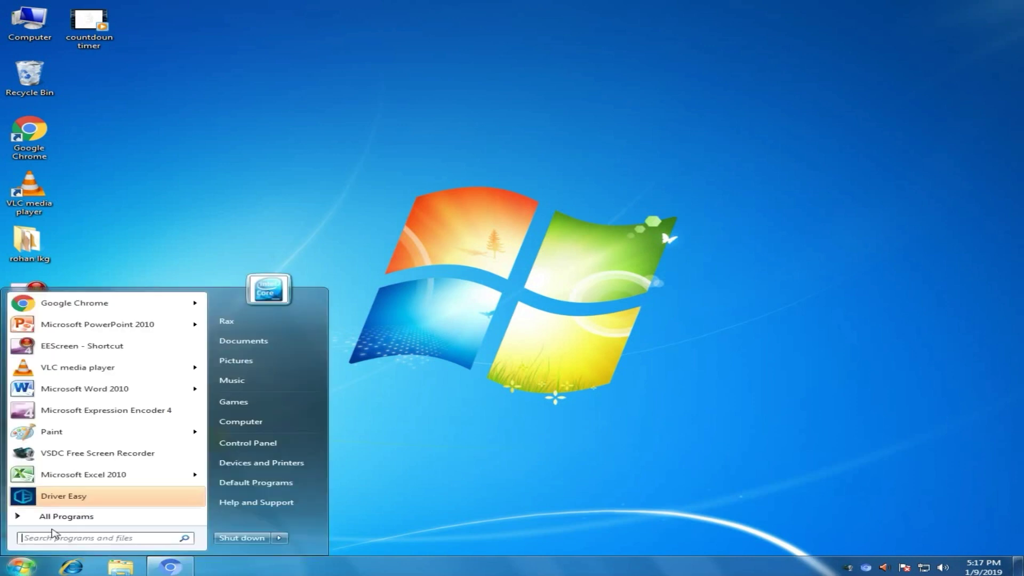
{"action": "left_click", "coordinate": [148, 322]}
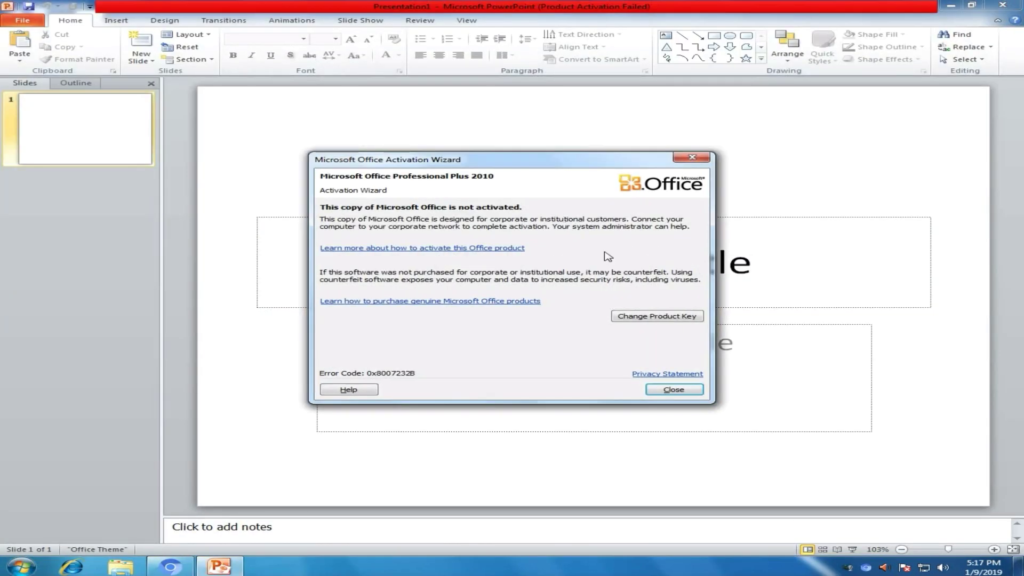
Step: Dismiss the activation warning and delete the title and subtitle placeholders
{"action": "left_click", "coordinate": [689, 159]}
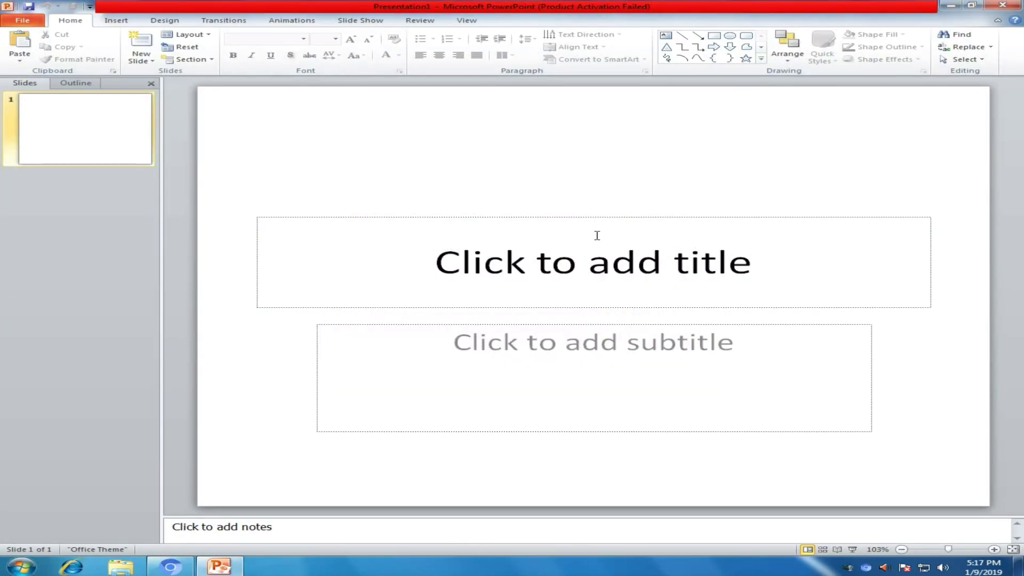
{"action": "left_click", "coordinate": [534, 216]}
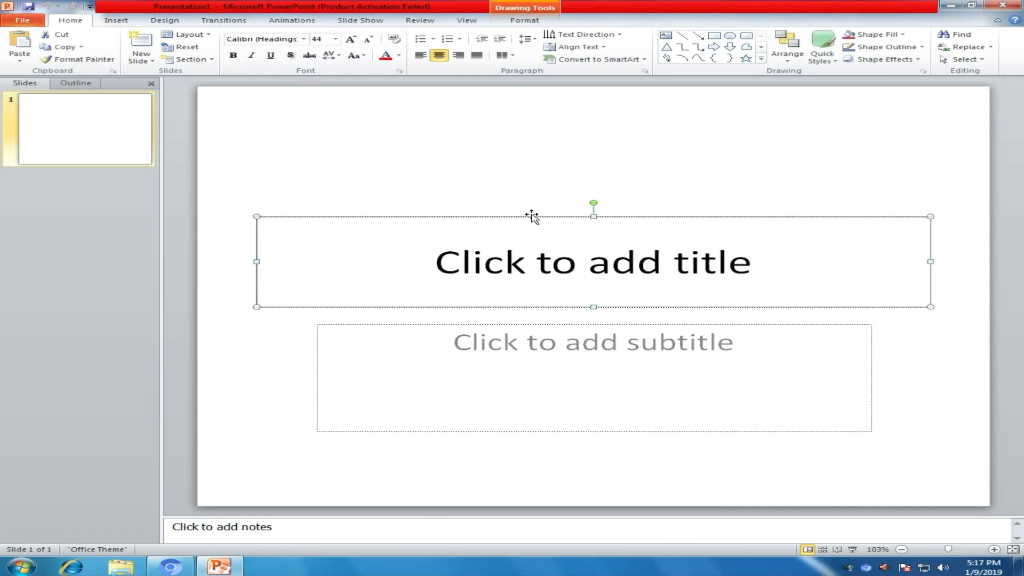
{"action": "key", "text": "Delete"}
{"action": "left_click", "coordinate": [525, 325]}
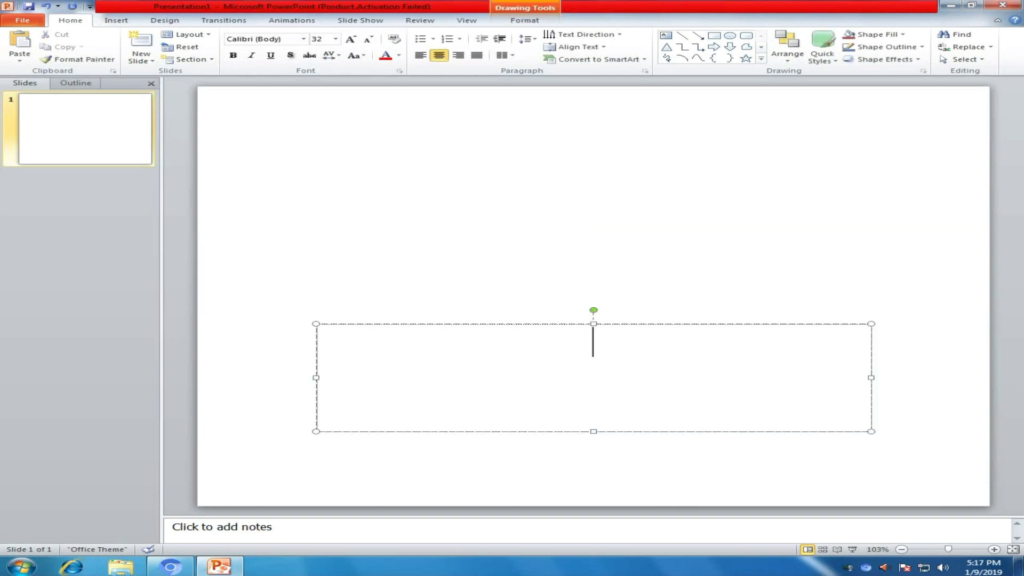
{"action": "left_click", "coordinate": [538, 323]}
{"action": "key", "text": "Delete"}
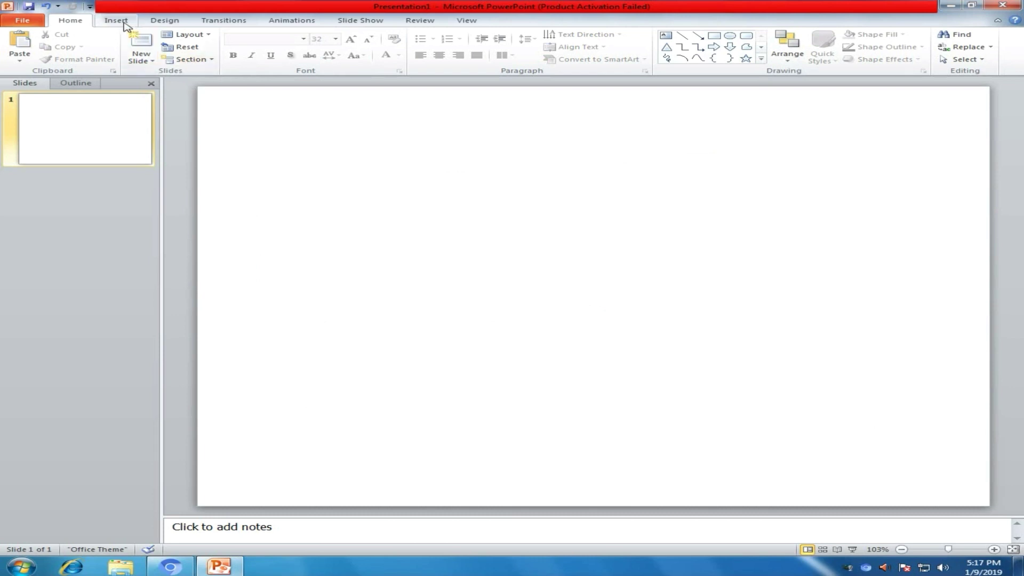
Step: Draw a large 5.75-inch oval circle centred on the blank slide
{"action": "left_click", "coordinate": [126, 27]}
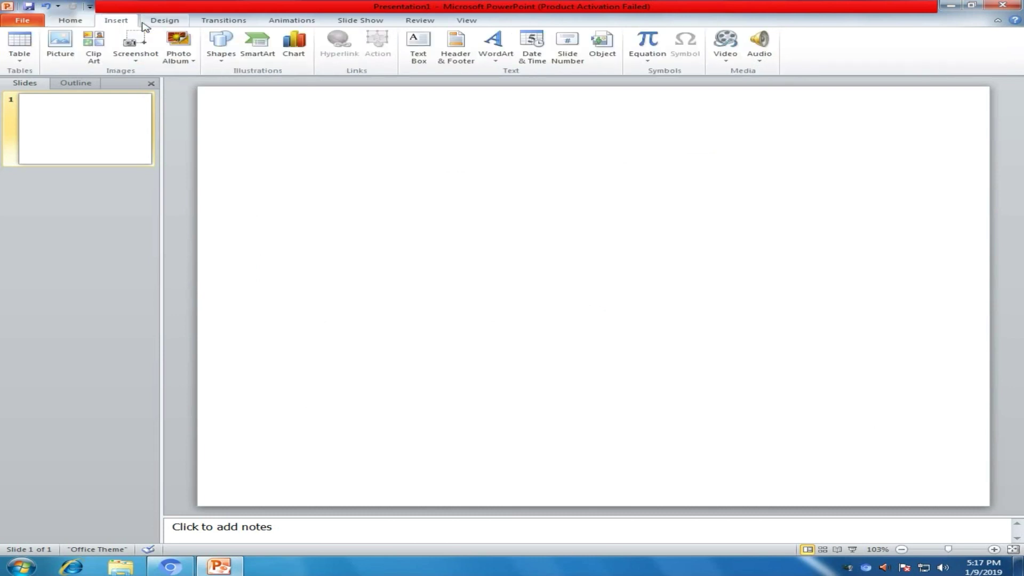
{"action": "left_click", "coordinate": [222, 58]}
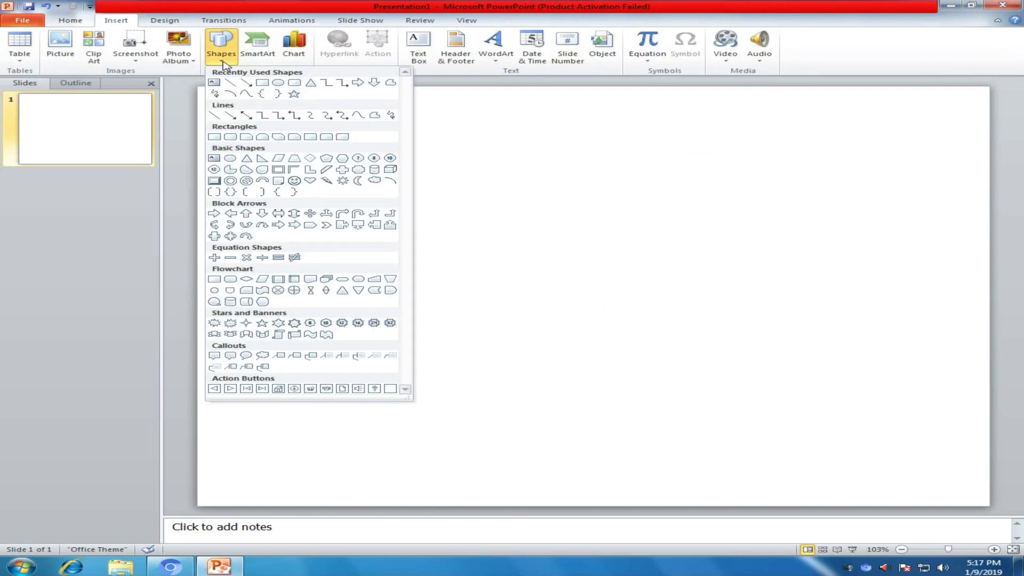
{"action": "left_click", "coordinate": [278, 86]}
{"action": "left_click_drag", "start_coordinate": [369, 138], "coordinate": [825, 459]}
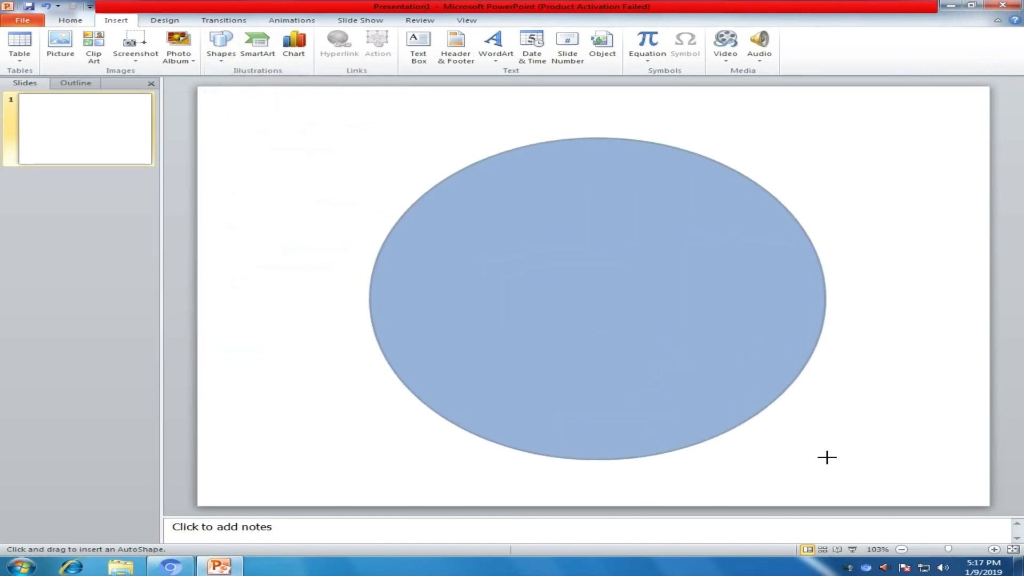
{"action": "left_click_drag", "start_coordinate": [652, 336], "coordinate": [647, 327]}
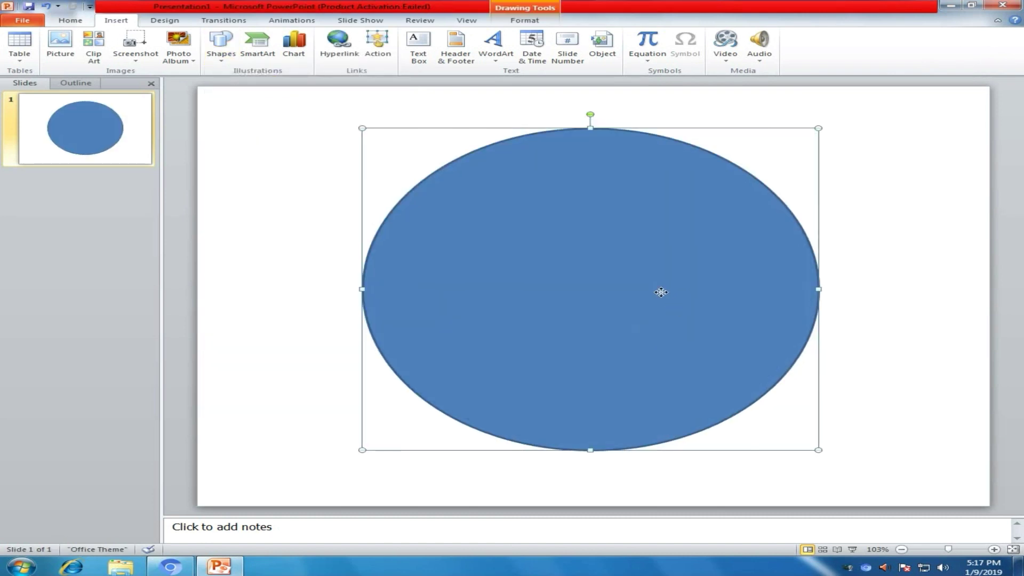
{"action": "left_click_drag", "start_coordinate": [662, 291], "coordinate": [638, 297]}
Step: Give the circle a gradient fill with stops coloured red, yellow and red
{"action": "left_click", "coordinate": [528, 23]}
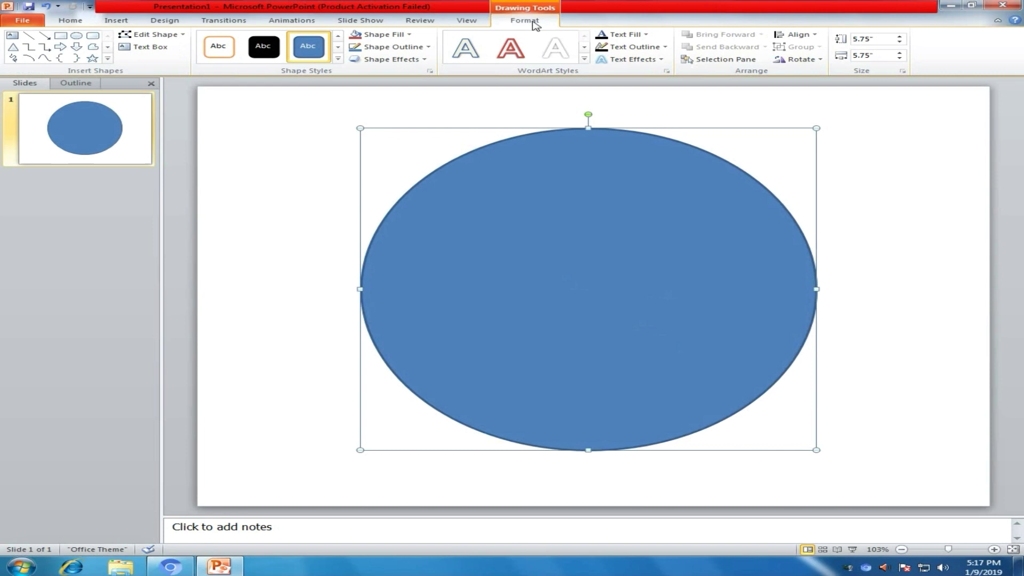
{"action": "left_click", "coordinate": [386, 35]}
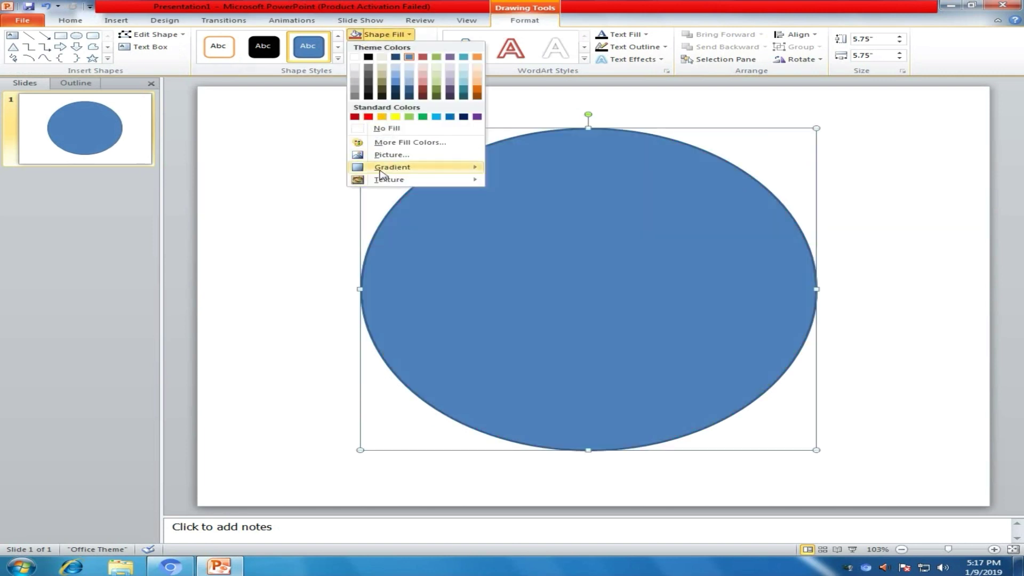
{"action": "mouse_move", "coordinate": [392, 166]}
{"action": "left_click", "coordinate": [533, 374]}
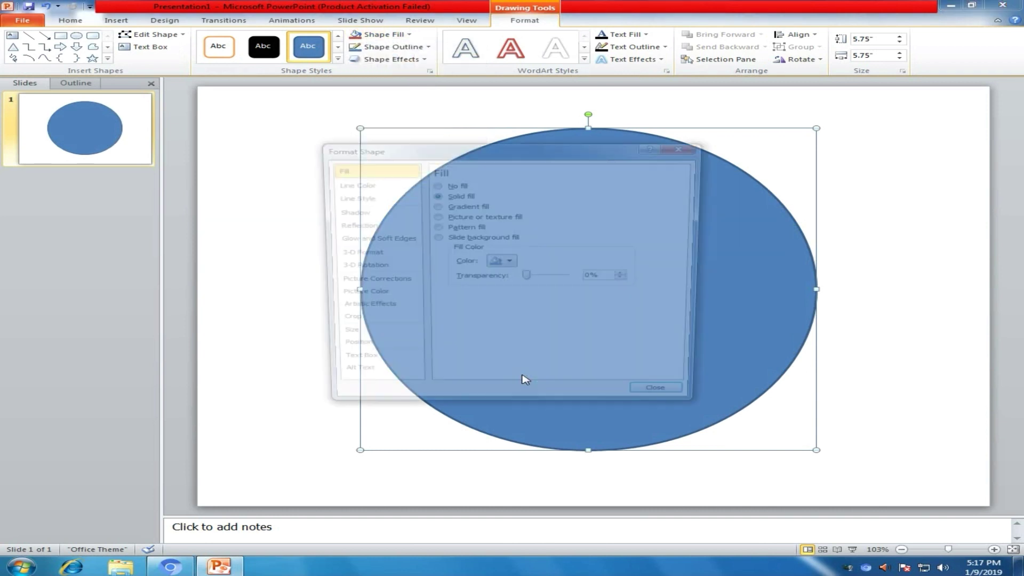
{"action": "left_click", "coordinate": [434, 206]}
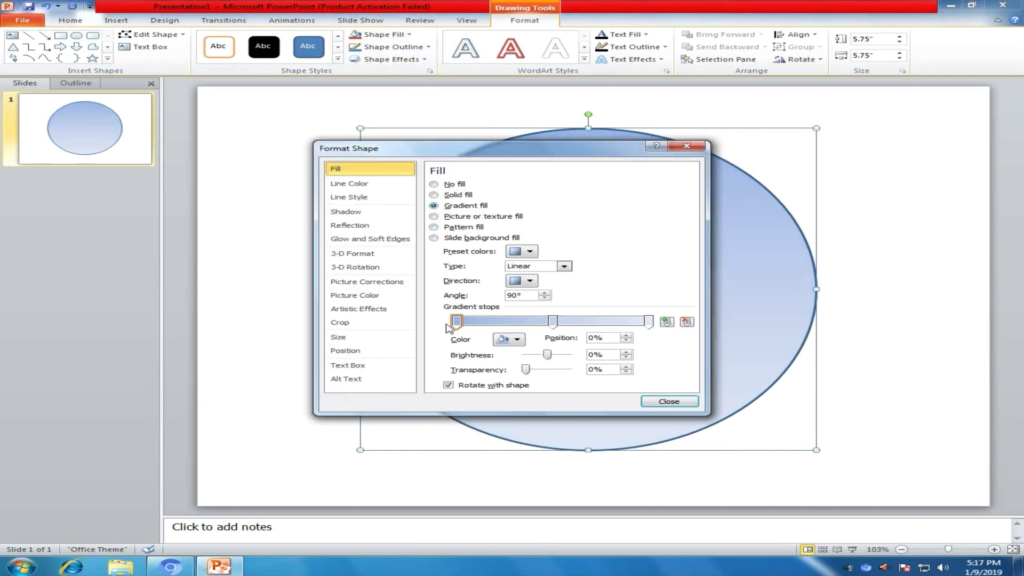
{"action": "left_click", "coordinate": [517, 339]}
{"action": "left_click", "coordinate": [526, 427]}
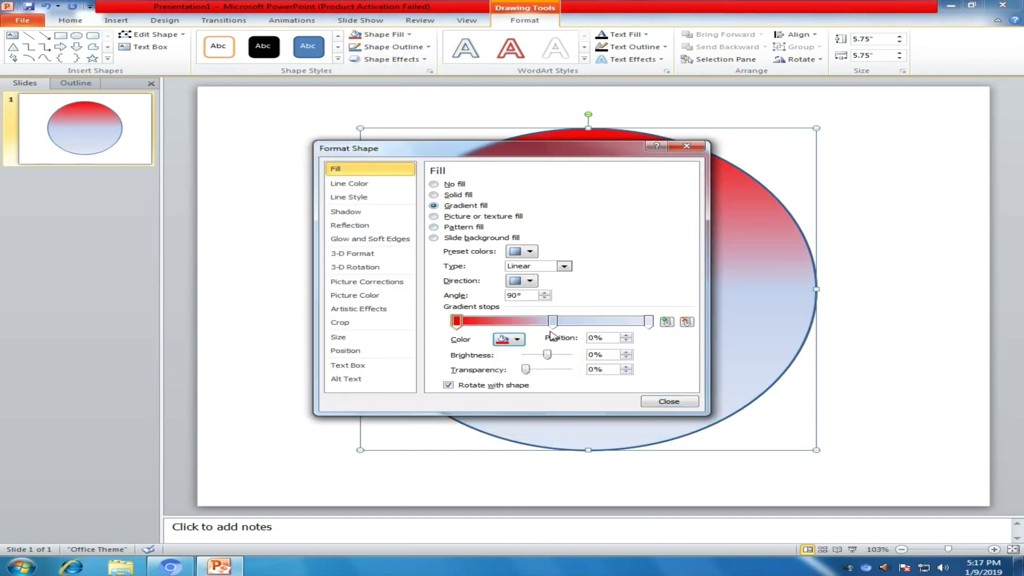
{"action": "left_click", "coordinate": [552, 322]}
{"action": "left_click", "coordinate": [517, 339]}
{"action": "left_click", "coordinate": [543, 426]}
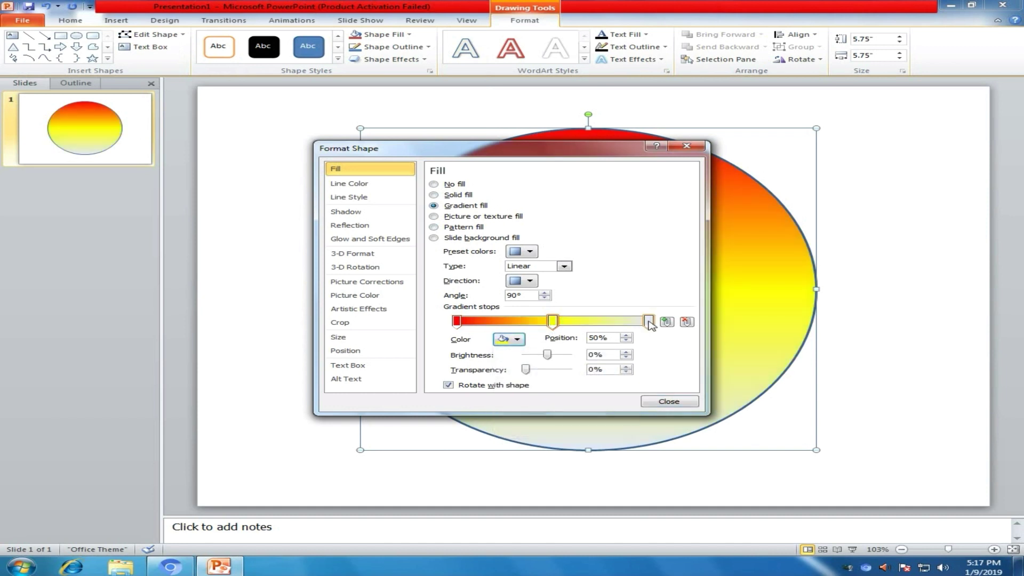
{"action": "left_click", "coordinate": [649, 321]}
{"action": "left_click", "coordinate": [516, 339]}
{"action": "left_click", "coordinate": [525, 427]}
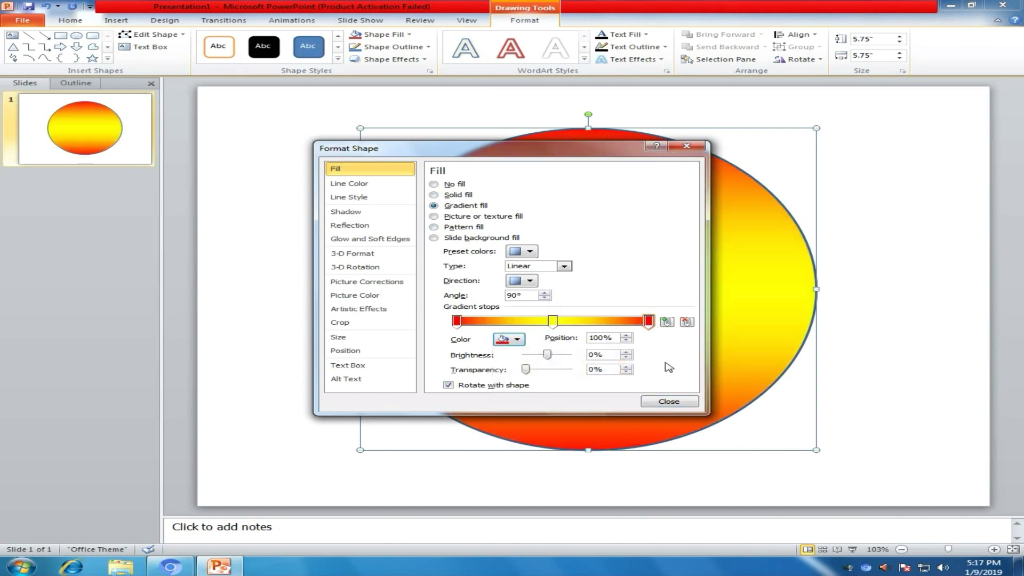
Step: Move the outer gradient stops to about 14% and 86%, then close the dialog
{"action": "left_click_drag", "start_coordinate": [649, 321], "coordinate": [622, 321]}
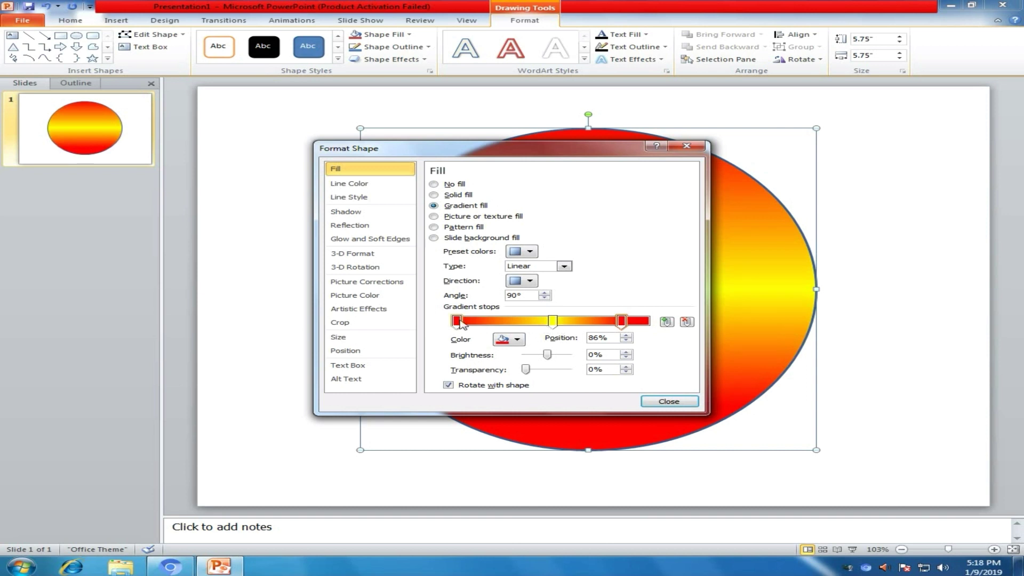
{"action": "left_click_drag", "start_coordinate": [457, 322], "coordinate": [486, 321]}
{"action": "left_click", "coordinate": [552, 322]}
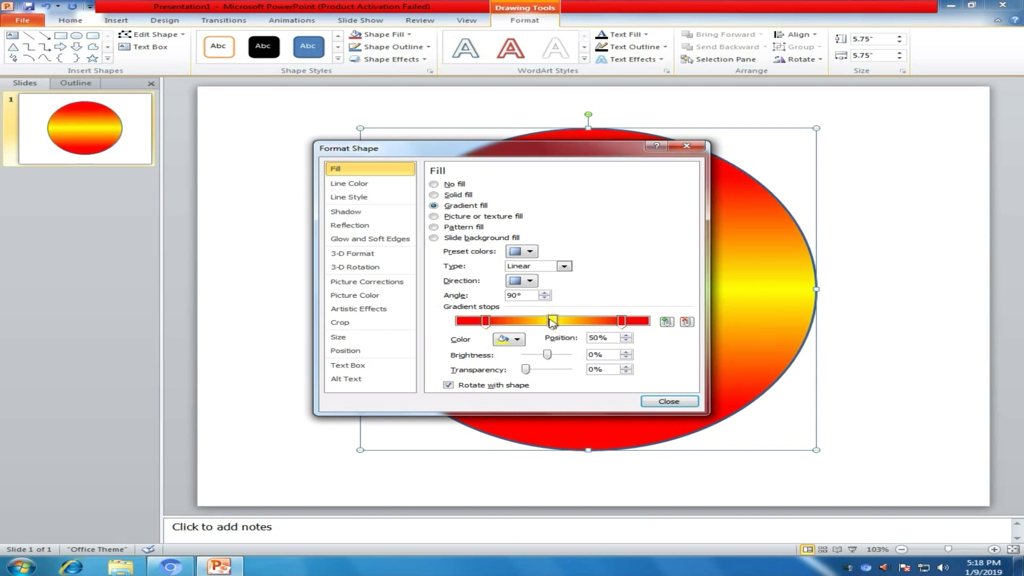
{"action": "left_click_drag", "start_coordinate": [487, 321], "coordinate": [483, 321]}
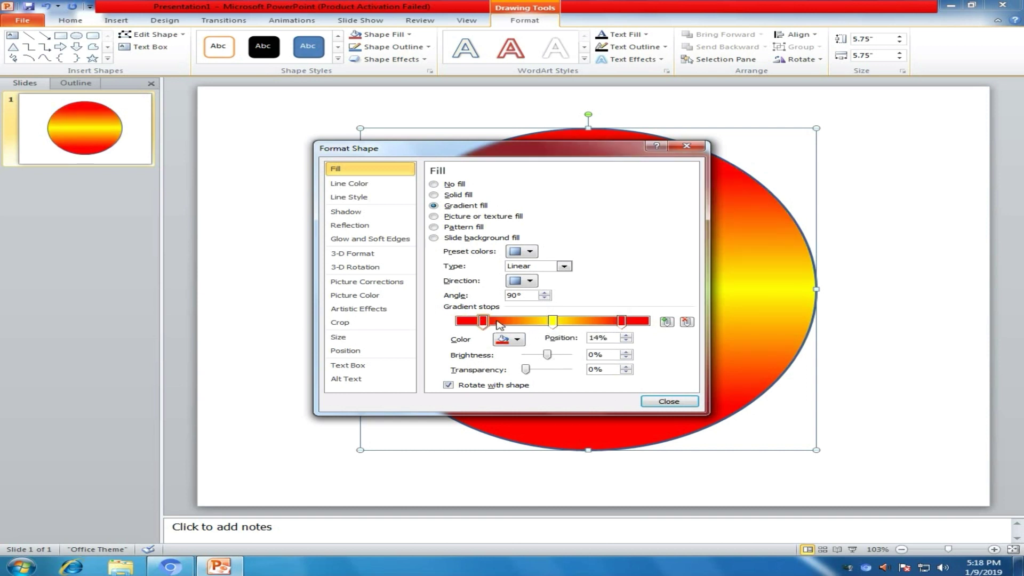
{"action": "left_click", "coordinate": [668, 401]}
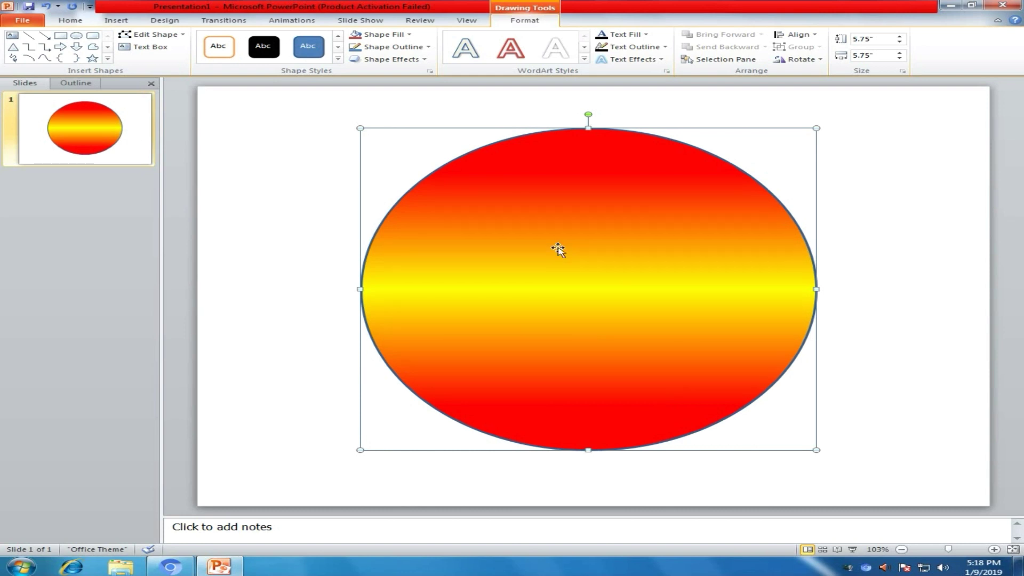
Step: Duplicate the gradient circle, resize the copy to 5.3 by 5.4 inches, and centre it
{"action": "left_click_drag", "start_coordinate": [563, 252], "coordinate": [558, 249]}
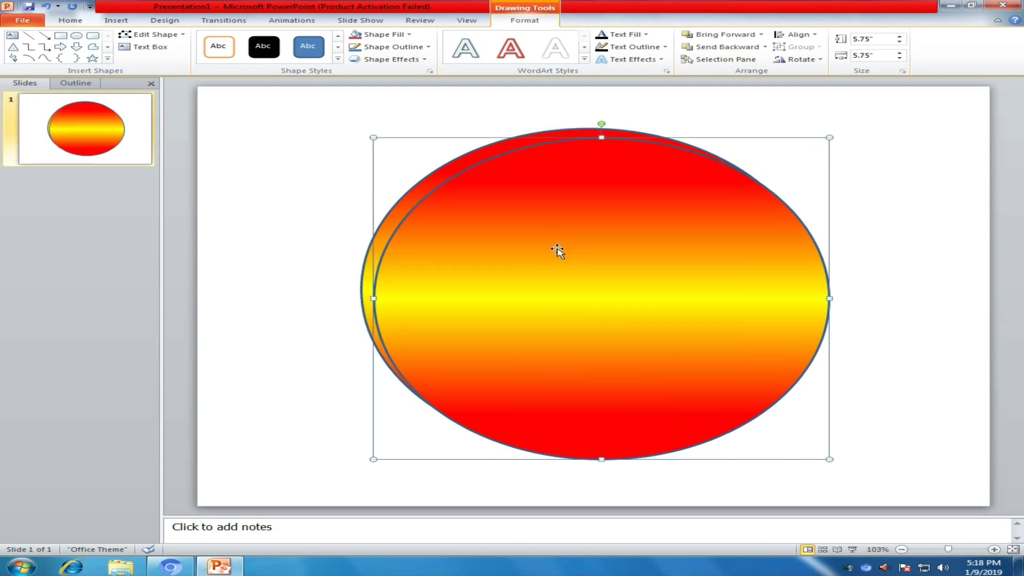
{"action": "left_click", "coordinate": [900, 59]}
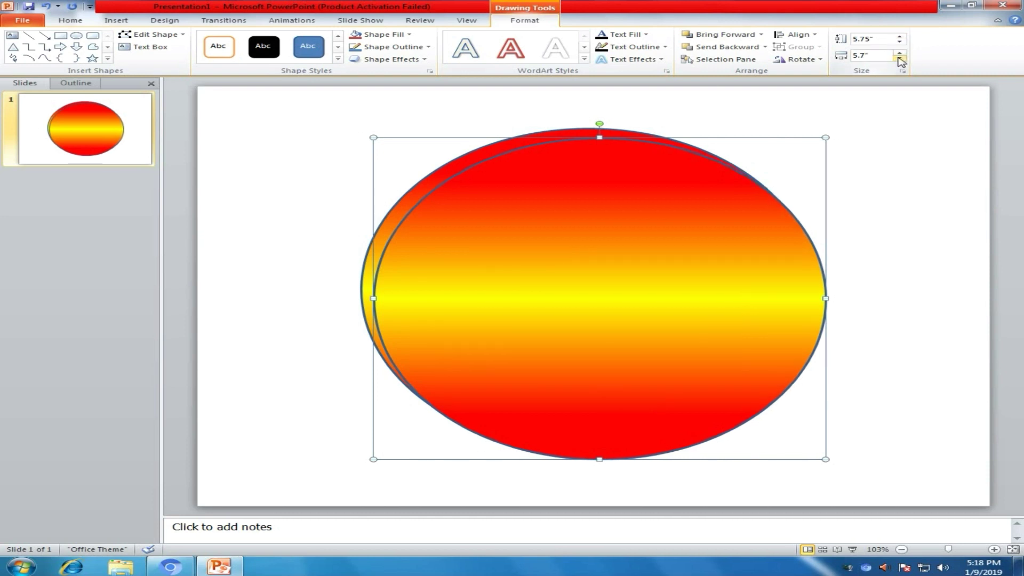
{"action": "left_click", "coordinate": [900, 58]}
{"action": "left_click", "coordinate": [900, 58]}
{"action": "left_click", "coordinate": [900, 42]}
{"action": "left_click", "coordinate": [900, 42]}
{"action": "left_click", "coordinate": [900, 42]}
{"action": "left_click", "coordinate": [900, 42]}
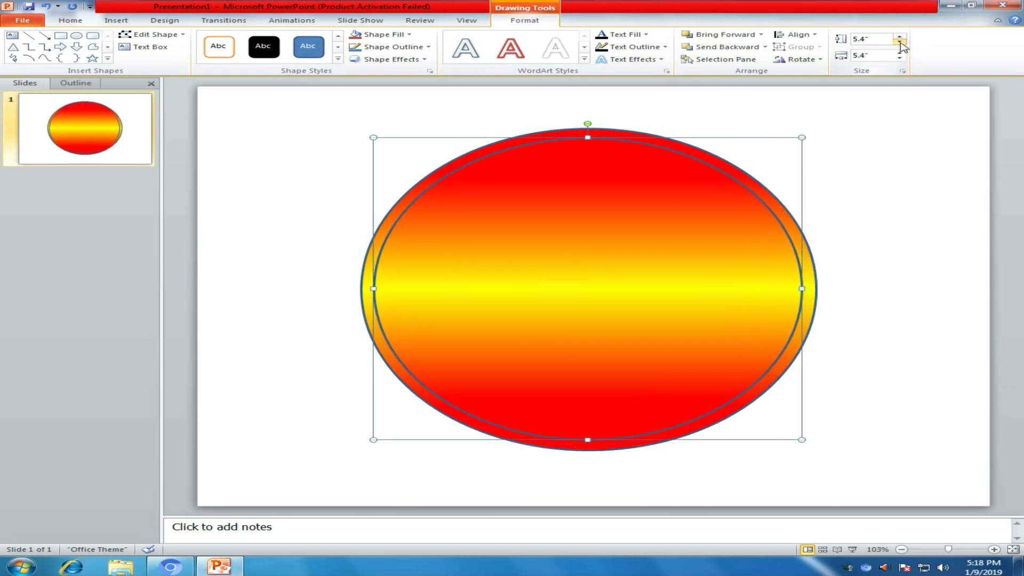
{"action": "left_click", "coordinate": [900, 43]}
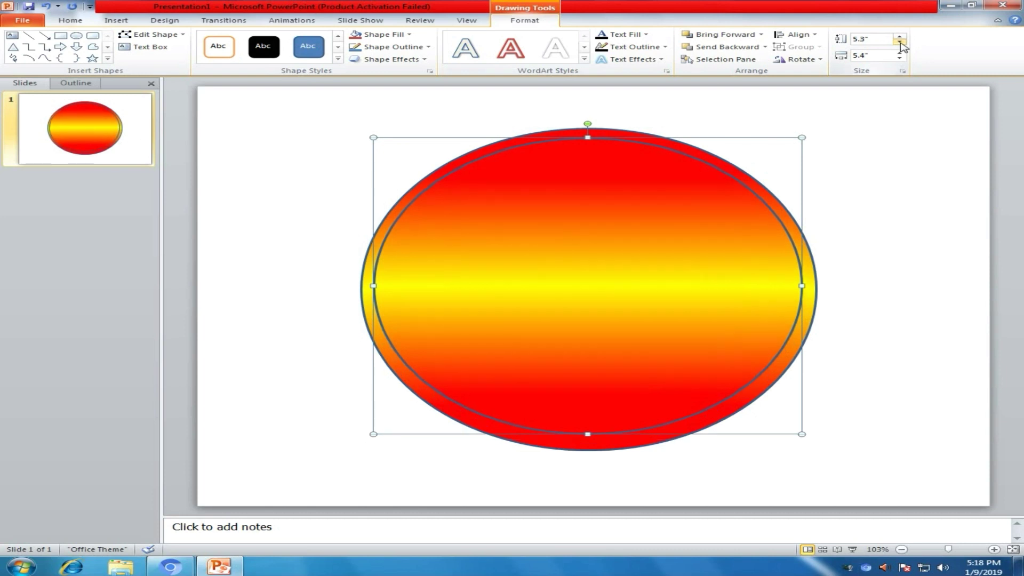
{"action": "left_click", "coordinate": [900, 38]}
{"action": "left_click", "coordinate": [900, 42]}
{"action": "left_click_drag", "start_coordinate": [586, 265], "coordinate": [591, 269]}
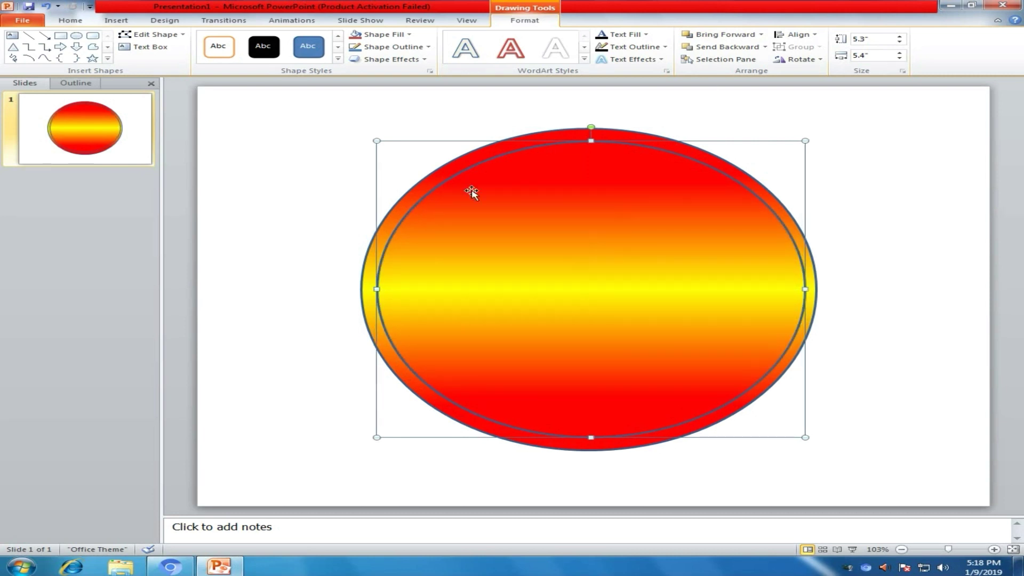
Step: Fill the inner circle solid black, then select both circles with Ctrl+A
{"action": "left_click", "coordinate": [381, 34]}
{"action": "left_click", "coordinate": [367, 60]}
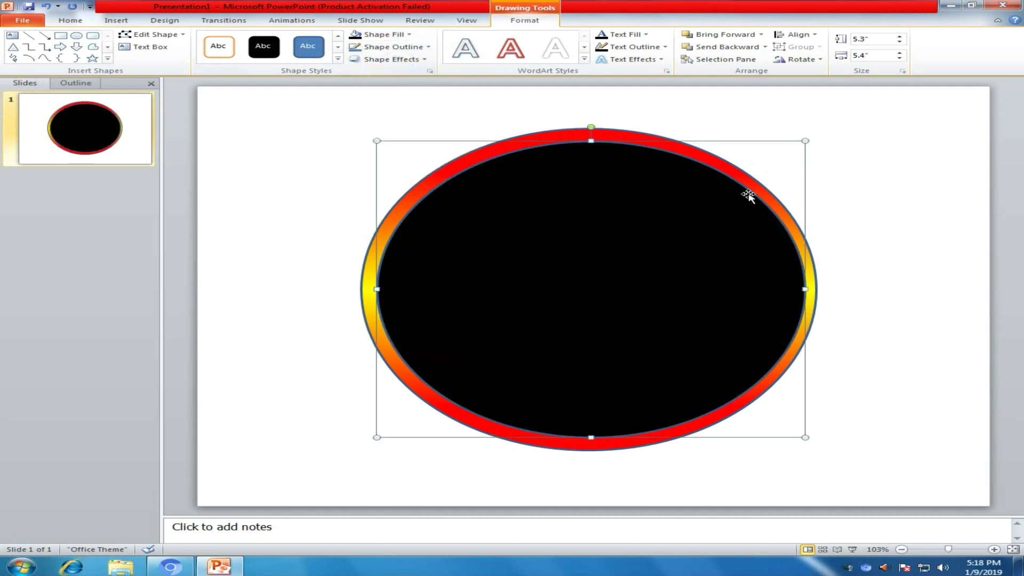
{"action": "left_click", "coordinate": [863, 213]}
{"action": "key", "text": "ctrl+a"}
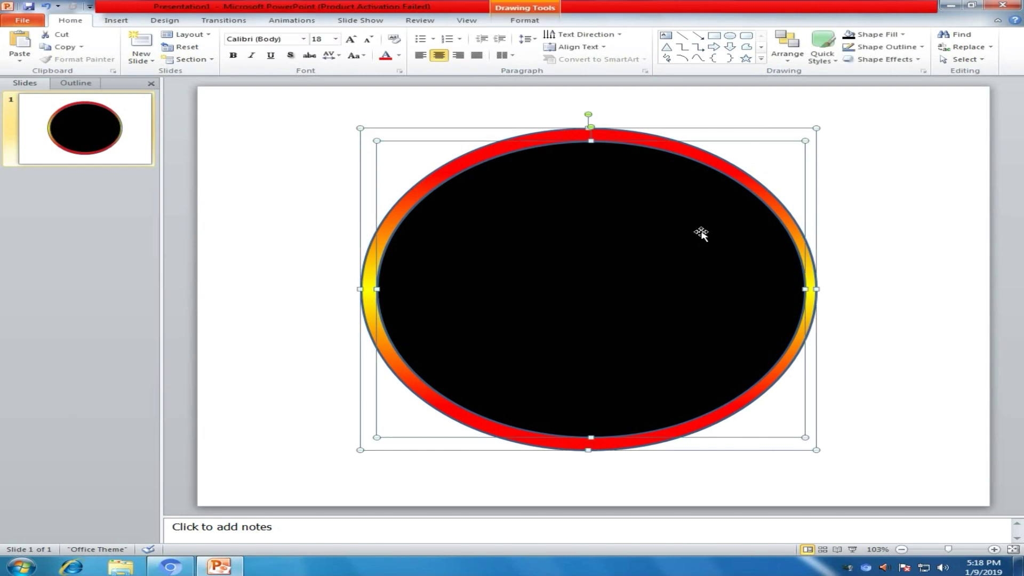
Step: Apply the Wheel entrance animation to both circles
{"action": "left_click", "coordinate": [308, 21]}
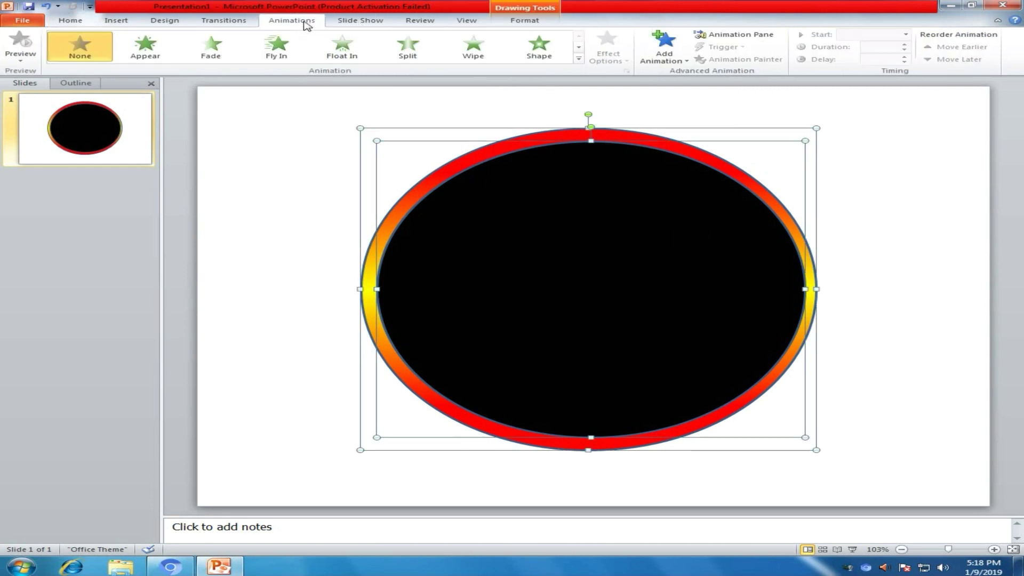
{"action": "left_click", "coordinate": [579, 58]}
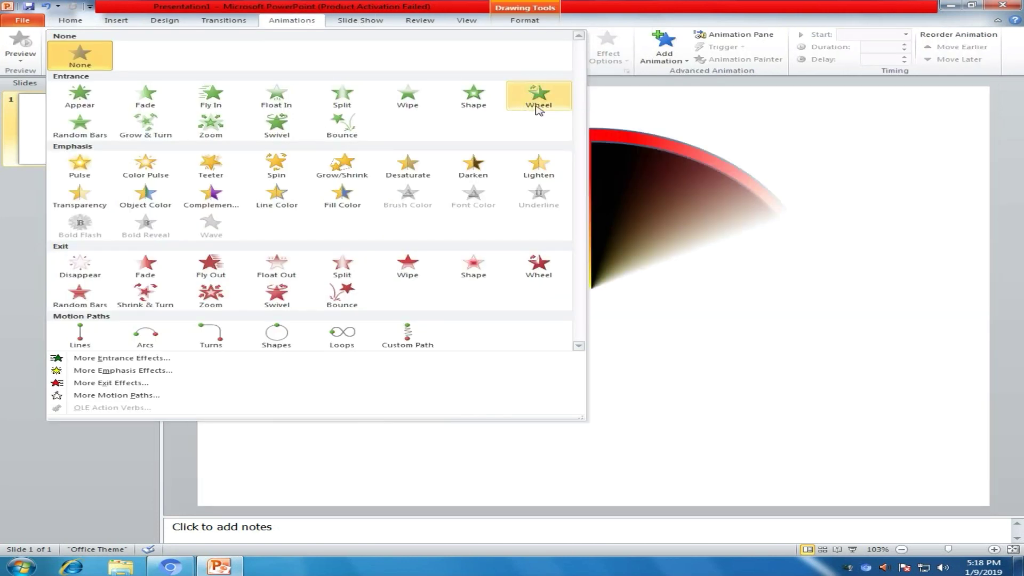
{"action": "left_click", "coordinate": [539, 95]}
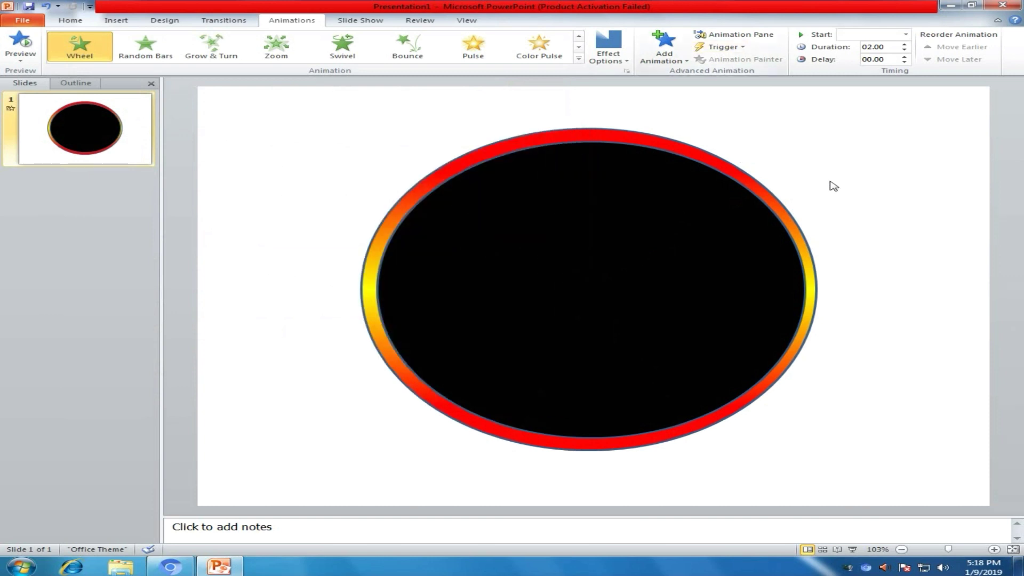
{"action": "left_click", "coordinate": [834, 187]}
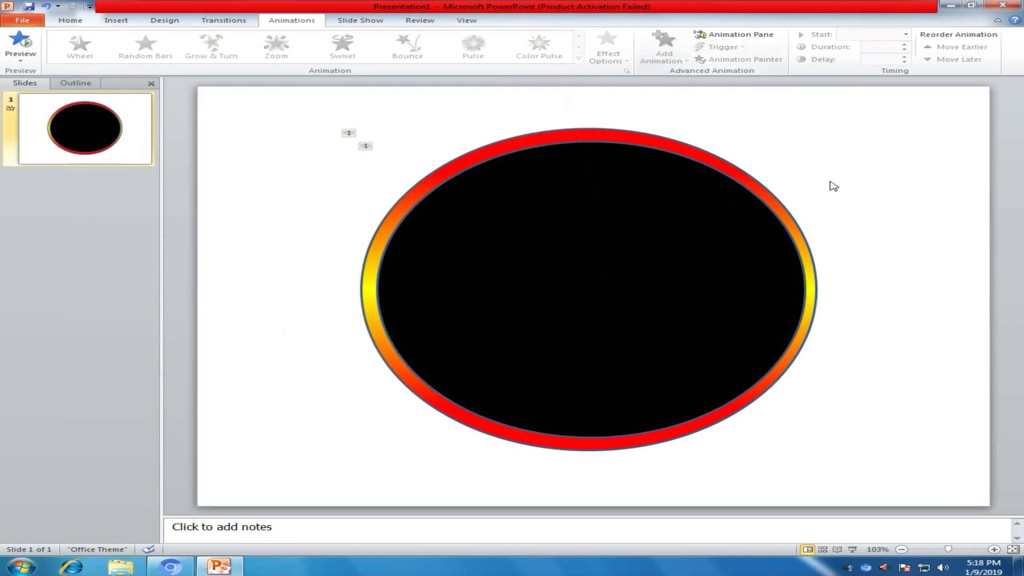
Step: In the Animation Pane, set Oval 4's Wheel timing to repeat 5 times
{"action": "left_click", "coordinate": [727, 35]}
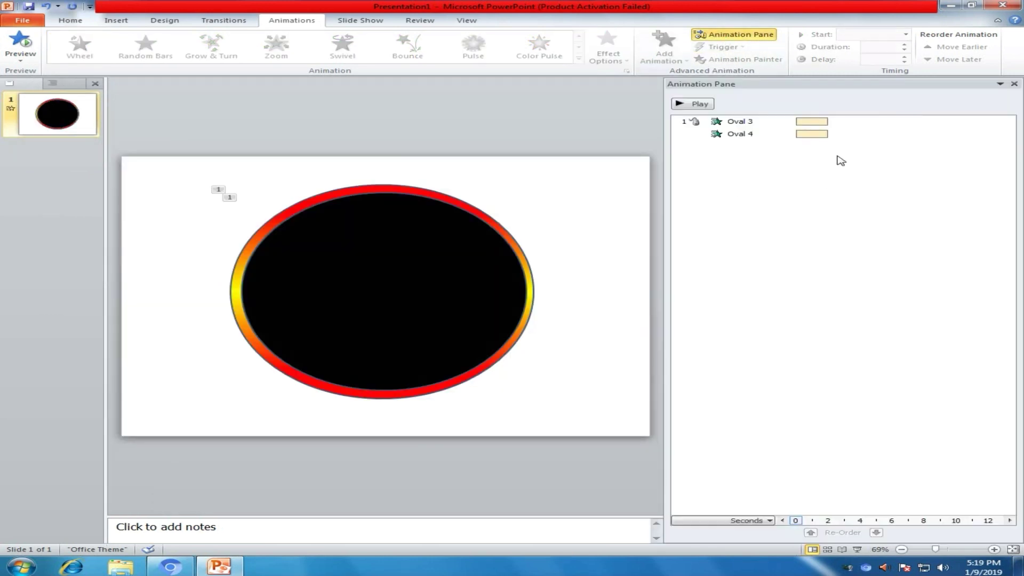
{"action": "left_click", "coordinate": [754, 134]}
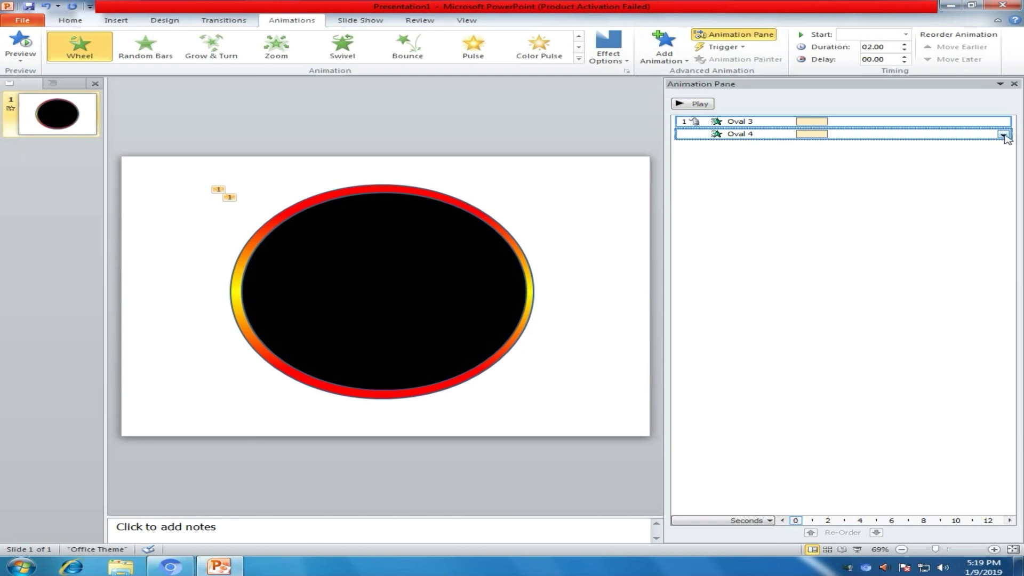
{"action": "left_click", "coordinate": [1004, 135]}
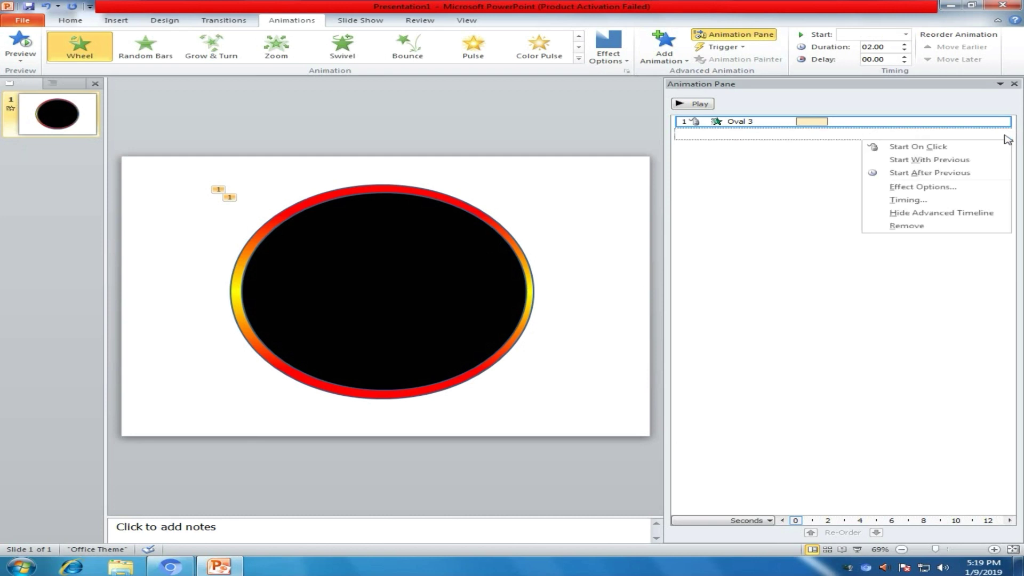
{"action": "left_click", "coordinate": [908, 200]}
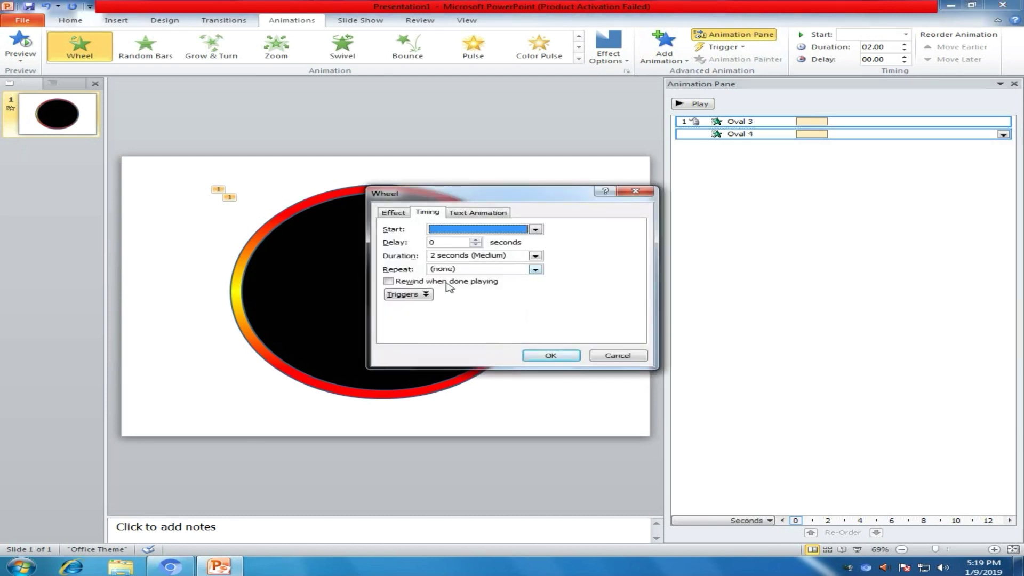
{"action": "left_click", "coordinate": [536, 270]}
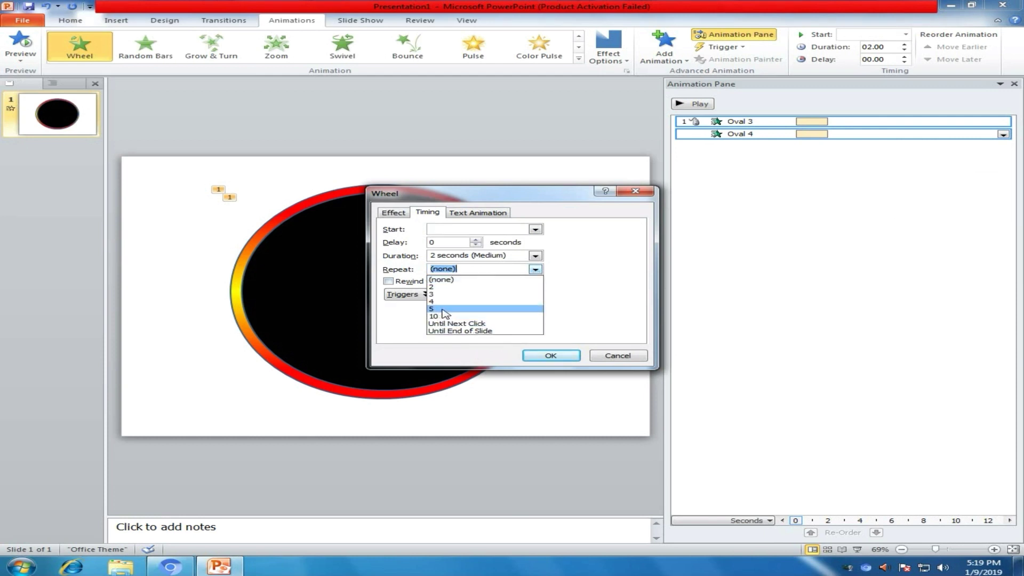
{"action": "left_click", "coordinate": [451, 309]}
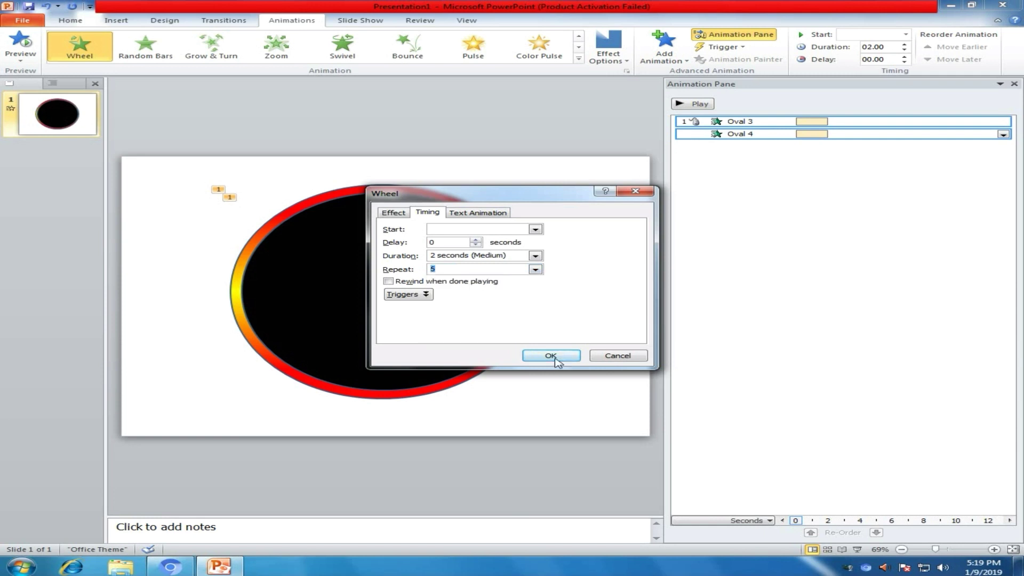
{"action": "left_click", "coordinate": [555, 356]}
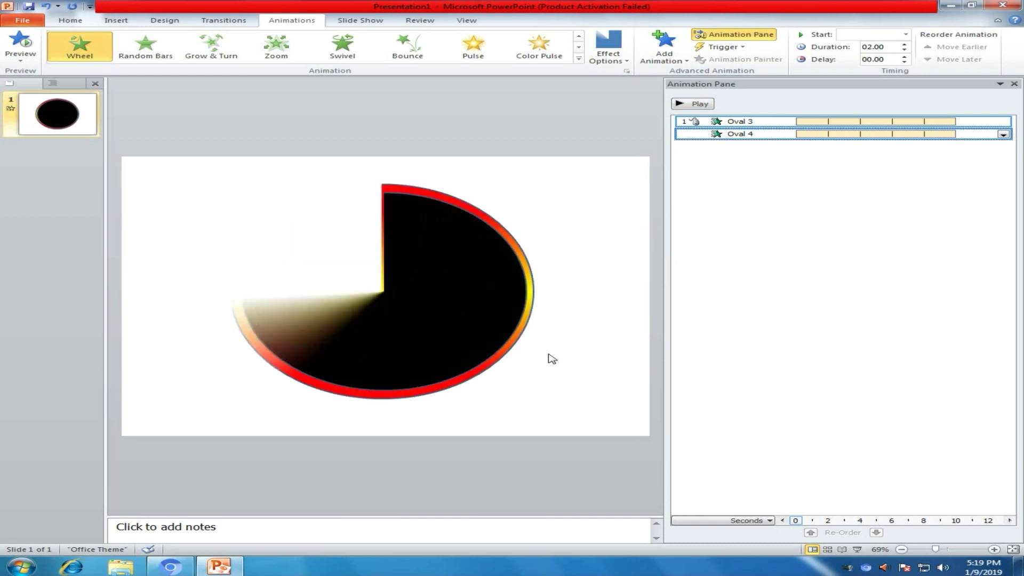
Step: Insert a WordArt text box reading '5'
{"action": "left_click", "coordinate": [115, 22]}
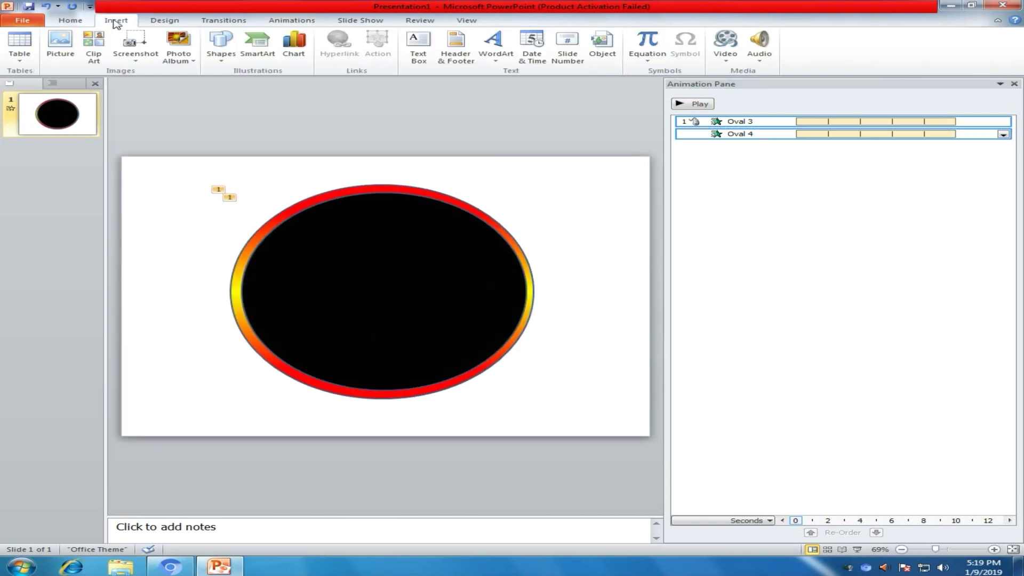
{"action": "left_click", "coordinate": [496, 45]}
{"action": "left_click", "coordinate": [597, 88]}
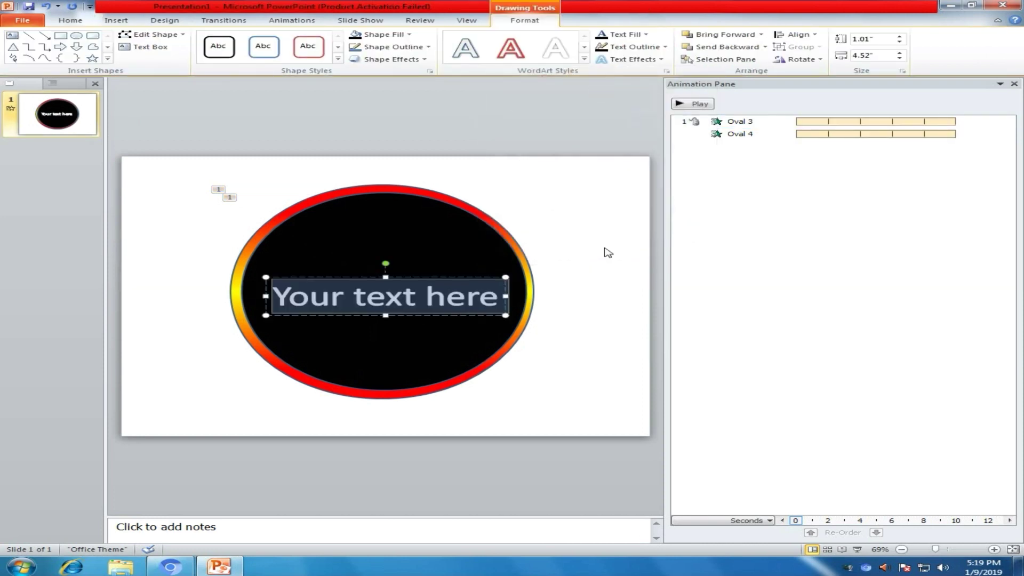
{"action": "type", "text": "5"}
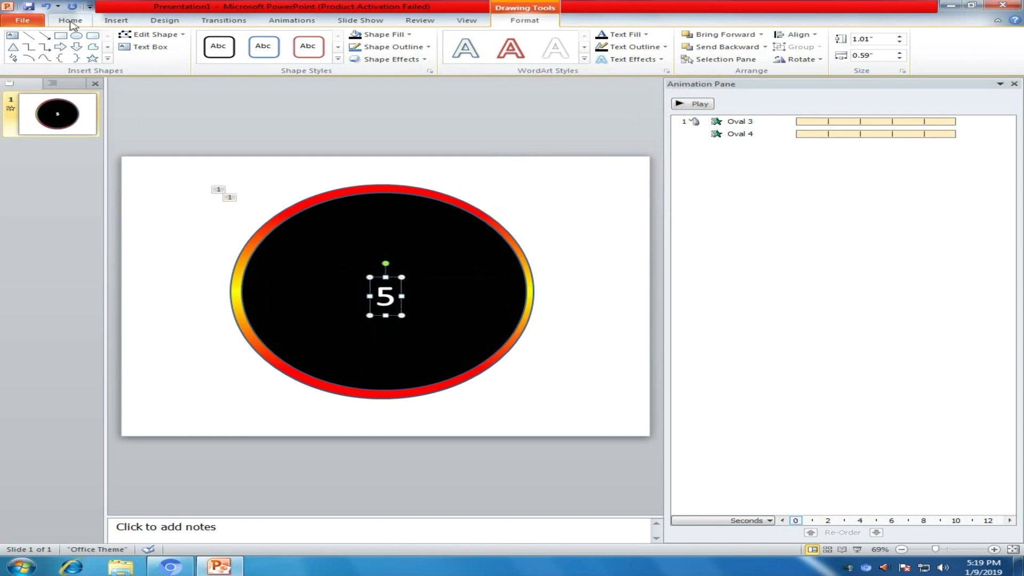
Step: Make the 5 bold at 239 pt, centre it in the black circle, and open the animations list
{"action": "left_click", "coordinate": [70, 20]}
{"action": "left_click", "coordinate": [350, 40]}
{"action": "left_click", "coordinate": [350, 40]}
{"action": "left_click", "coordinate": [350, 40]}
{"action": "left_click", "coordinate": [350, 40]}
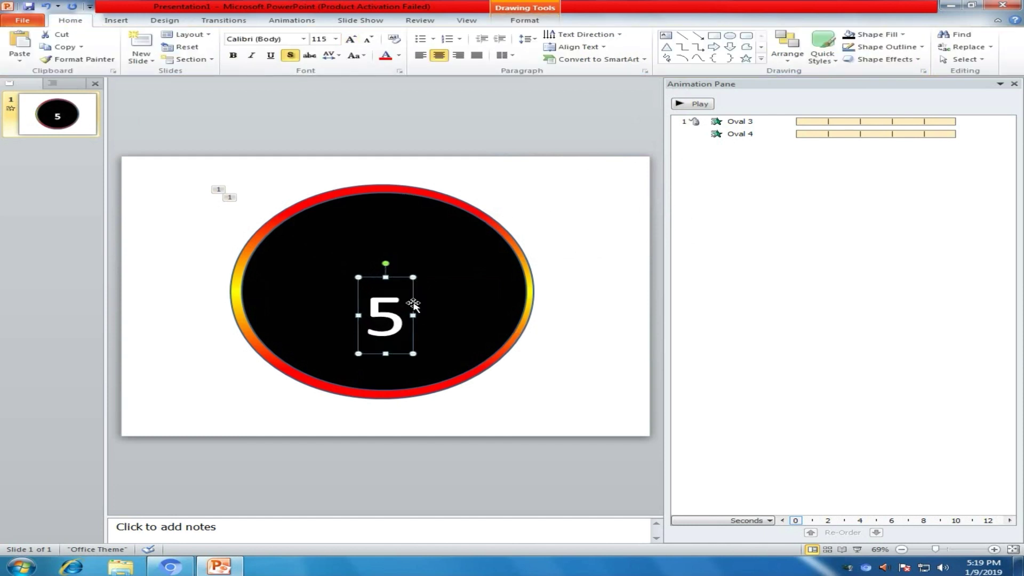
{"action": "left_click", "coordinate": [233, 55]}
{"action": "left_click", "coordinate": [350, 40]}
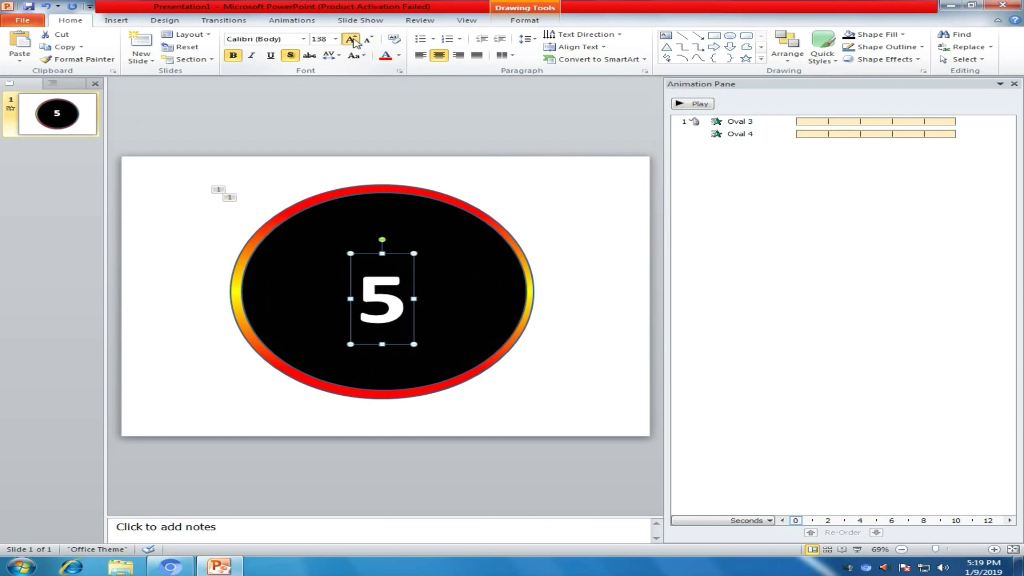
{"action": "left_click", "coordinate": [353, 40]}
{"action": "left_click_drag", "start_coordinate": [430, 284], "coordinate": [433, 255]}
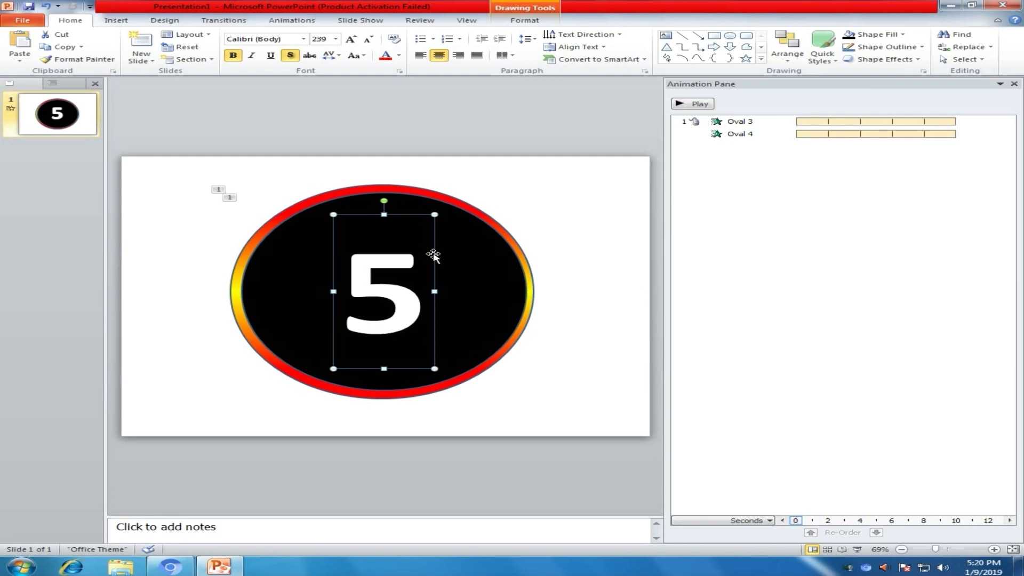
{"action": "left_click", "coordinate": [292, 20]}
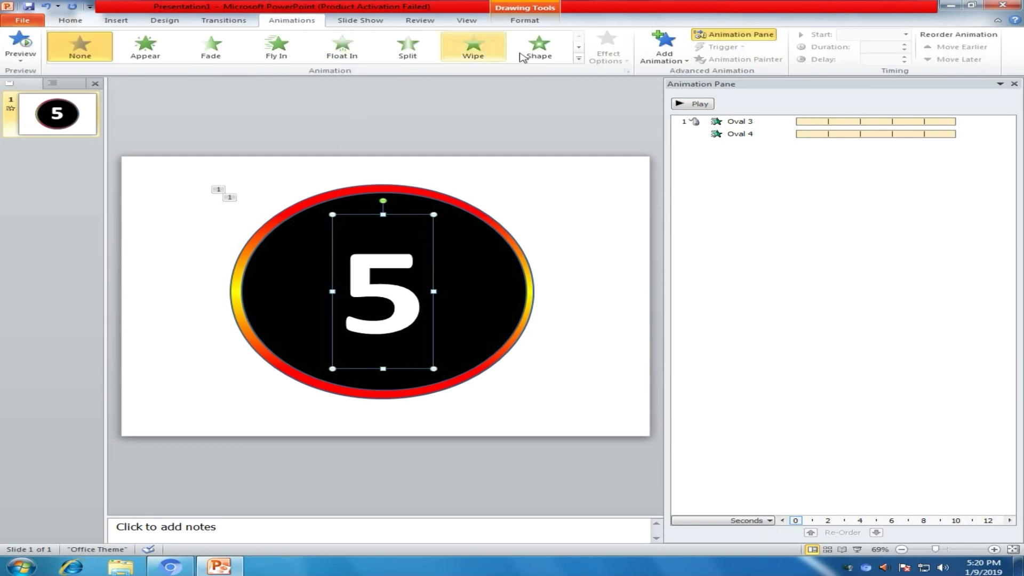
{"action": "left_click", "coordinate": [579, 58]}
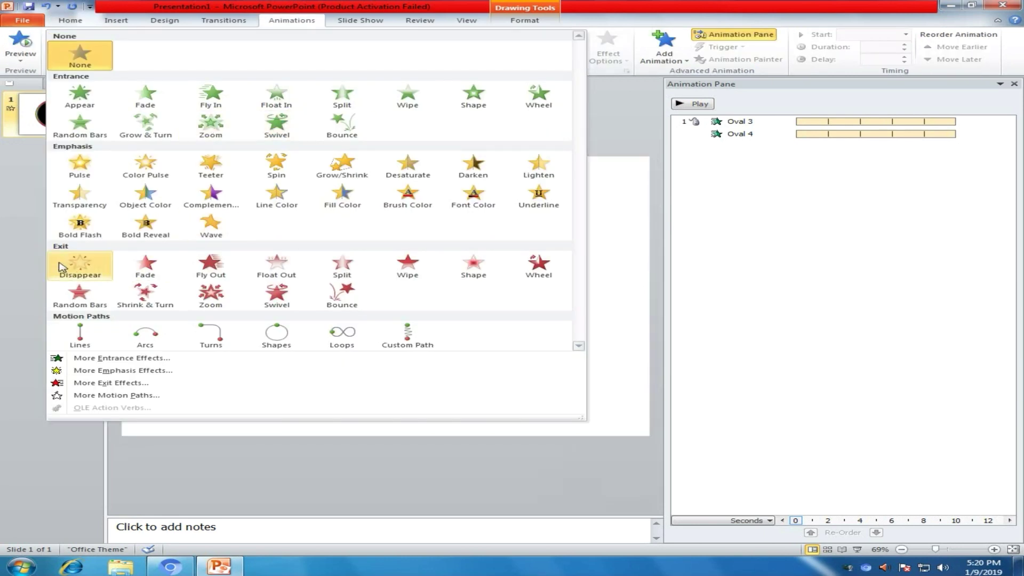
Step: Give the 5 a Disappear exit starting With Previous after a 2-second delay
{"action": "left_click", "coordinate": [80, 273]}
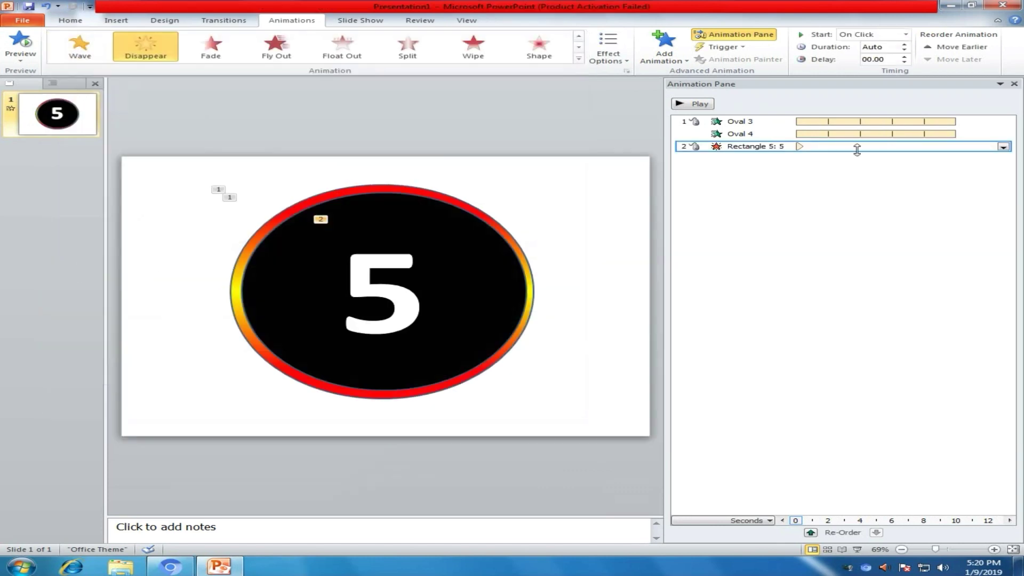
{"action": "left_click", "coordinate": [1003, 147]}
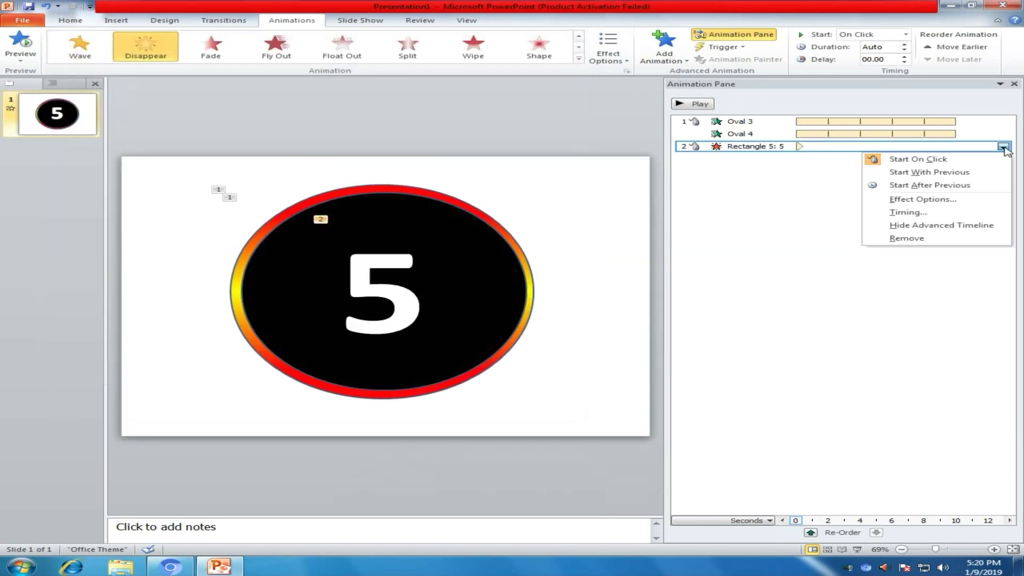
{"action": "left_click", "coordinate": [918, 173]}
{"action": "mouse_move", "coordinate": [800, 147]}
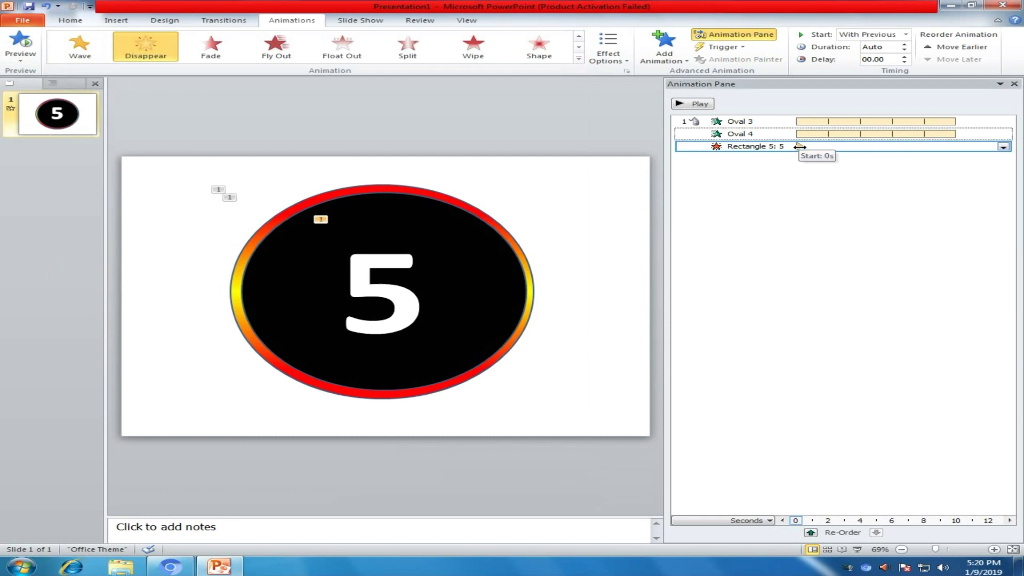
{"action": "left_click_drag", "start_coordinate": [799, 146], "coordinate": [832, 147]}
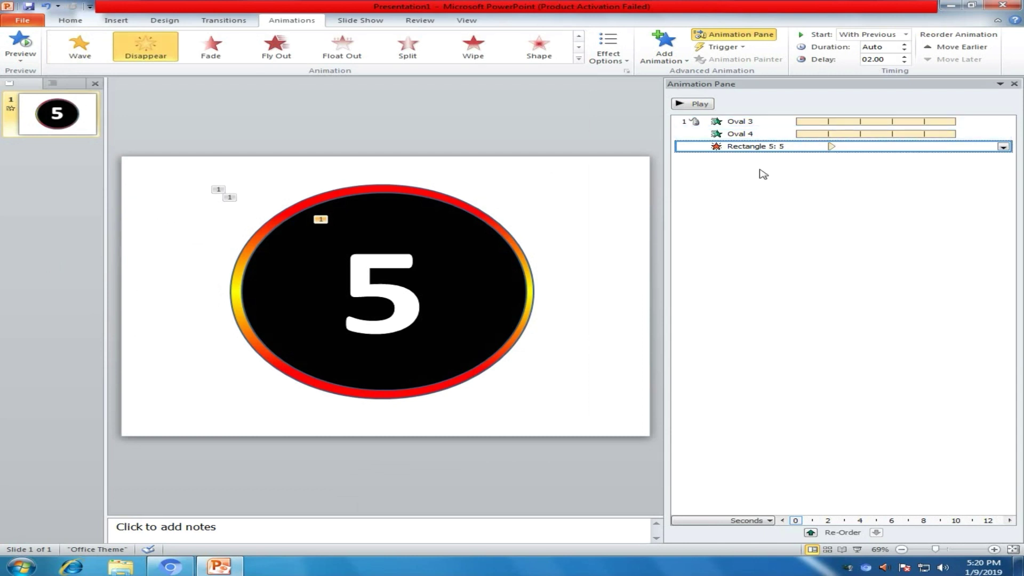
Step: Duplicate the 5, change the copy to '4', and stack it over the 5 at the centre
{"action": "left_click", "coordinate": [422, 264]}
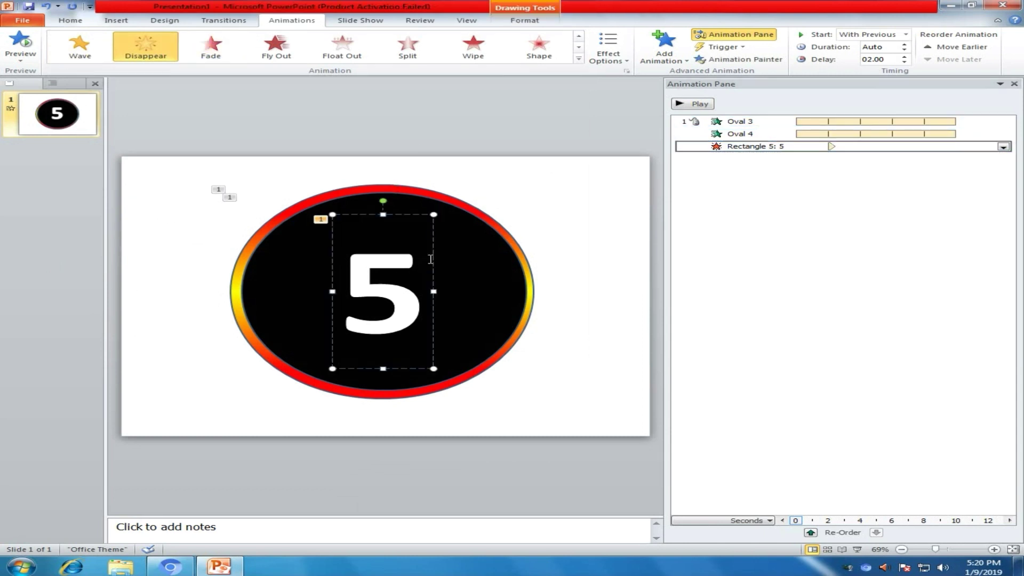
{"action": "left_click_drag", "start_coordinate": [432, 258], "coordinate": [569, 260]}
{"action": "left_click", "coordinate": [554, 302]}
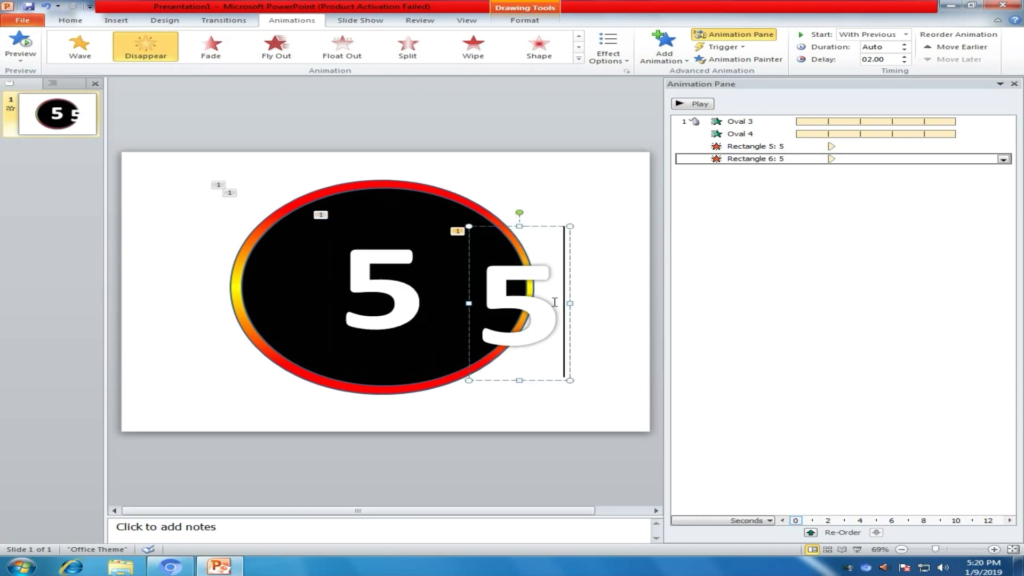
{"action": "key", "text": "BackSpace"}
{"action": "type", "text": "4"}
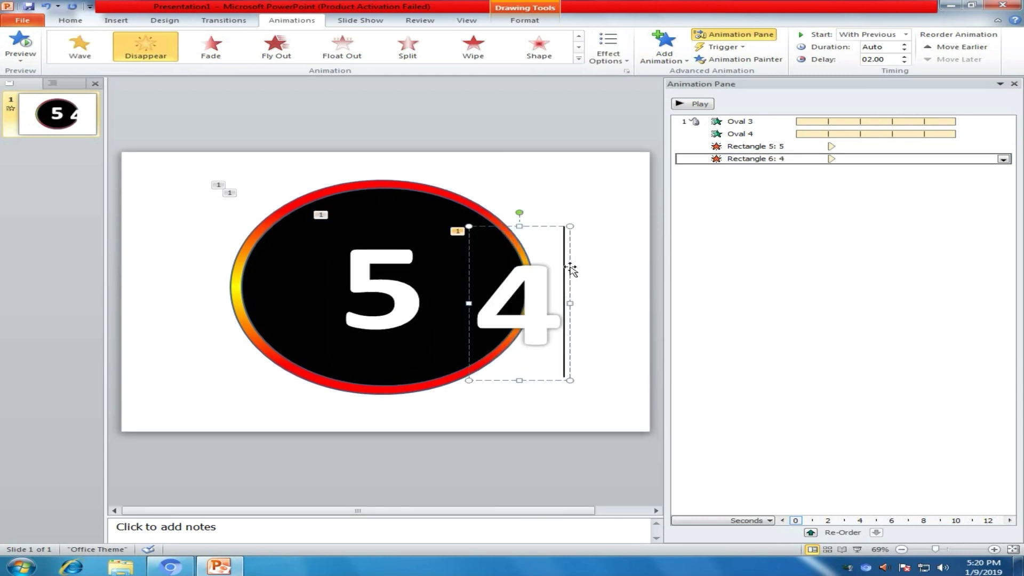
{"action": "left_click", "coordinate": [435, 246]}
{"action": "left_click_drag", "start_coordinate": [436, 246], "coordinate": [430, 254]}
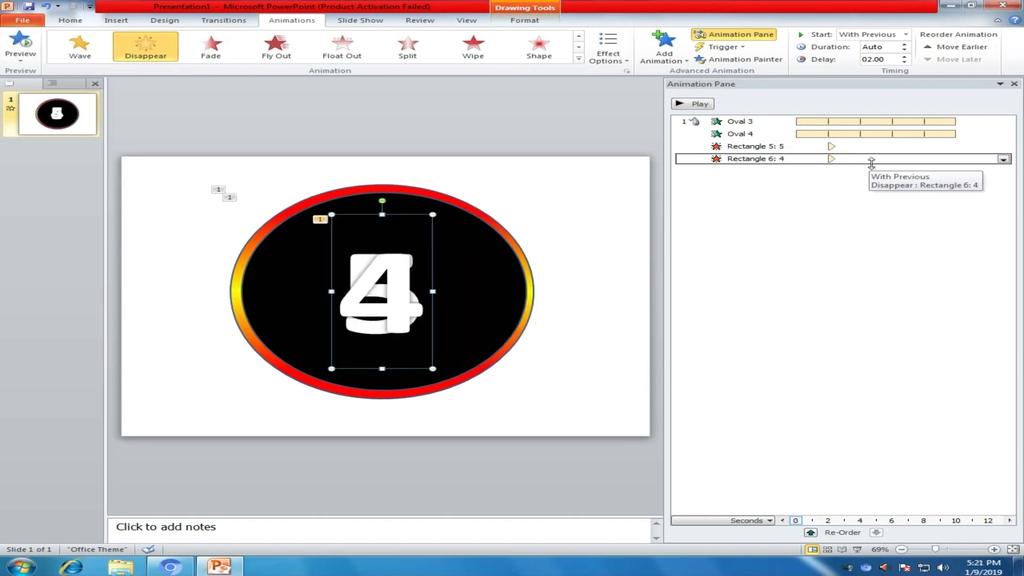
{"action": "left_click", "coordinate": [850, 158]}
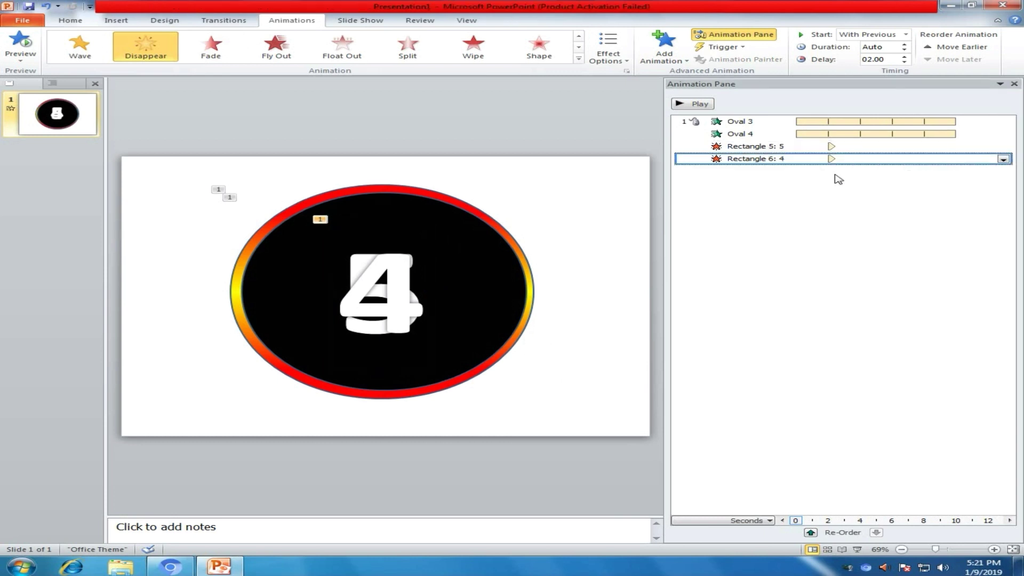
Step: Change the 4's effect to an Appear entrance starting With Previous
{"action": "left_click", "coordinate": [582, 62]}
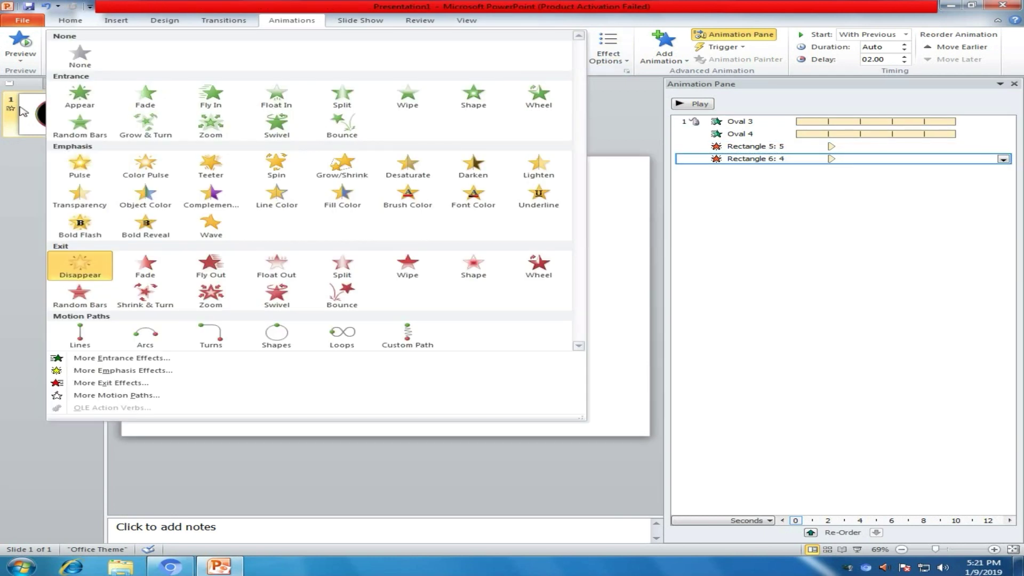
{"action": "left_click", "coordinate": [619, 99]}
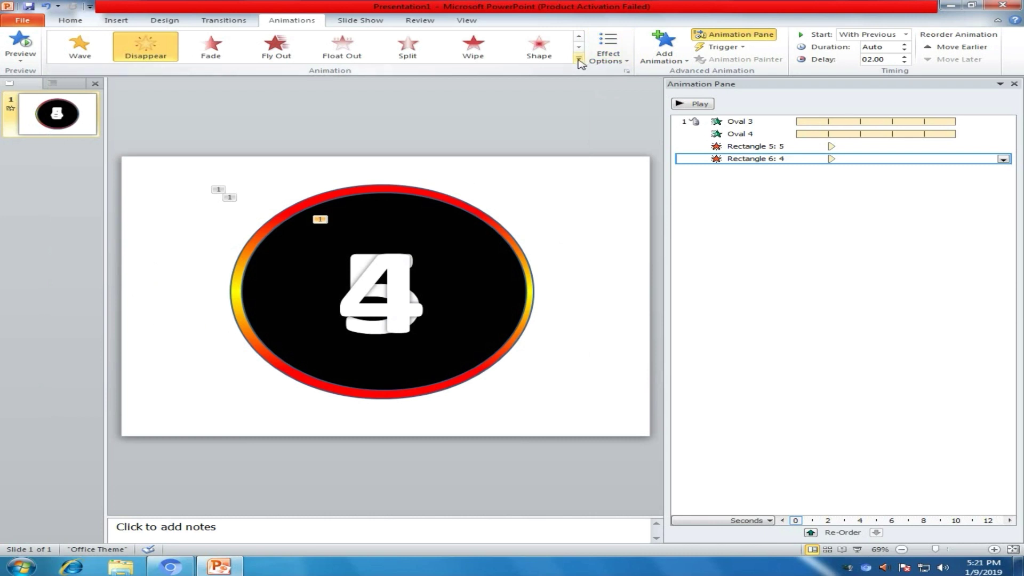
{"action": "left_click", "coordinate": [580, 59]}
{"action": "left_click", "coordinate": [75, 101]}
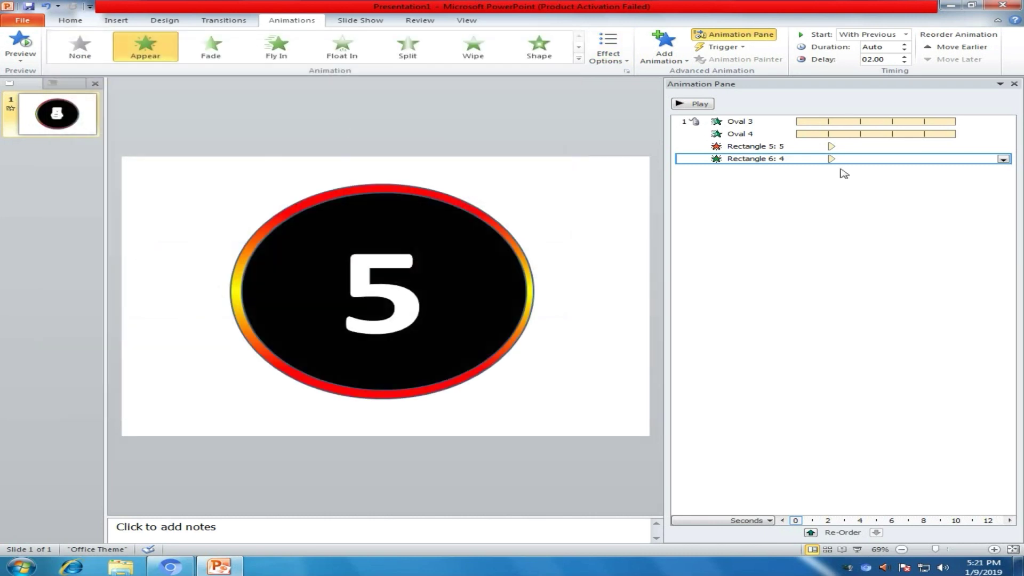
{"action": "left_click", "coordinate": [1002, 159]}
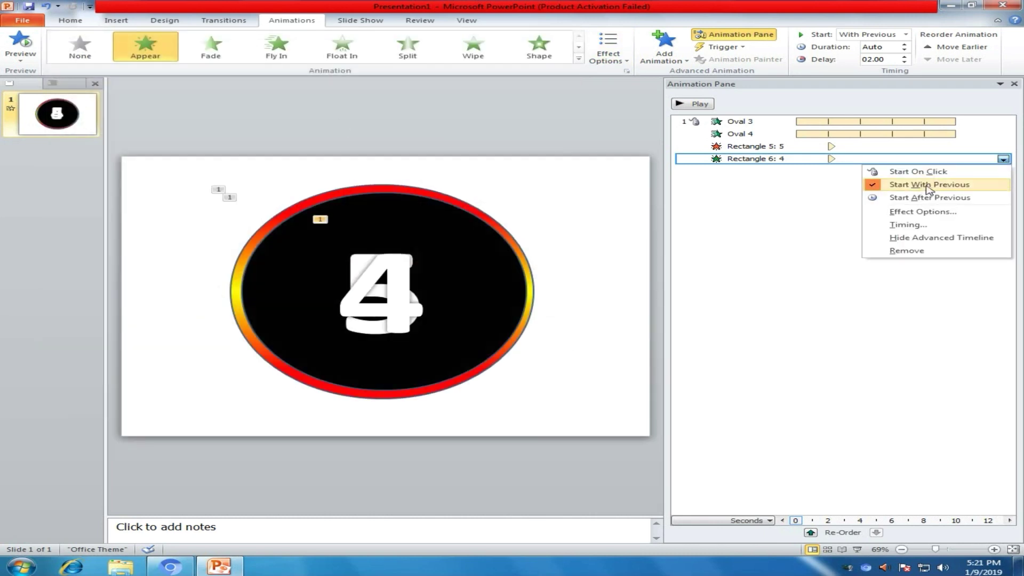
{"action": "left_click", "coordinate": [803, 173]}
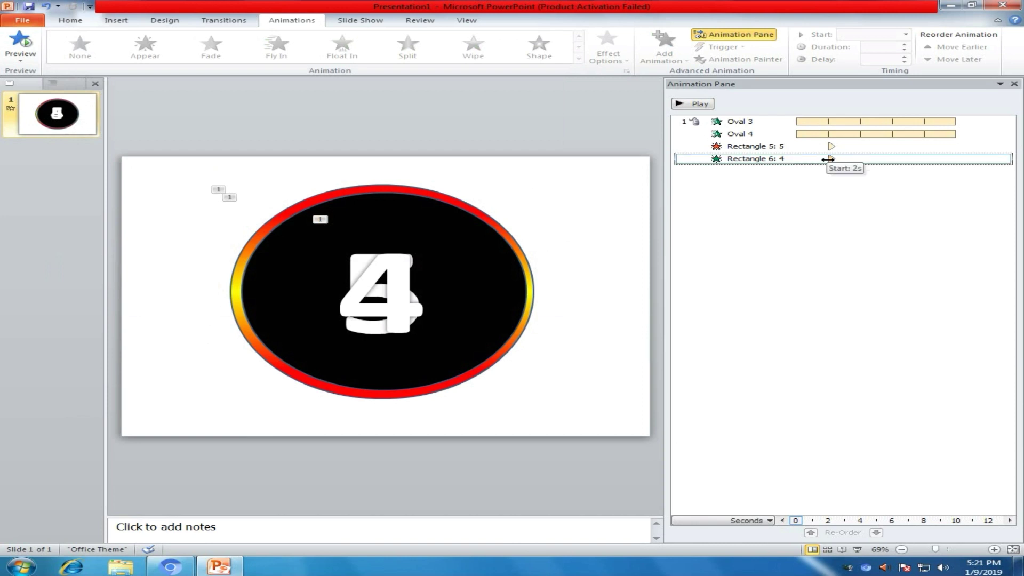
{"action": "left_click", "coordinate": [797, 162]}
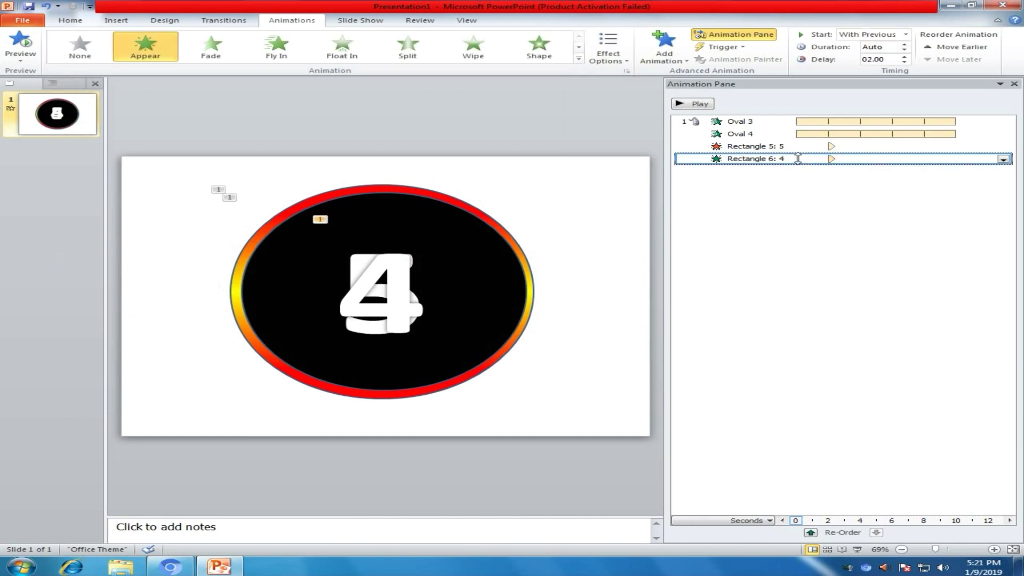
Step: Add a Disappear exit to the 4, starting With Previous at 4 seconds
{"action": "left_click", "coordinate": [664, 48]}
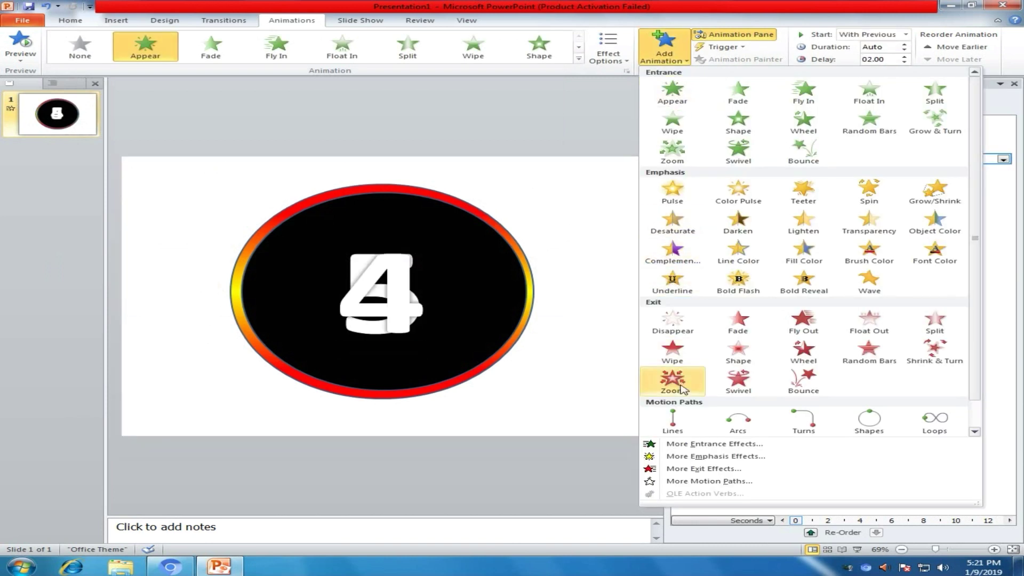
{"action": "left_click", "coordinate": [672, 320]}
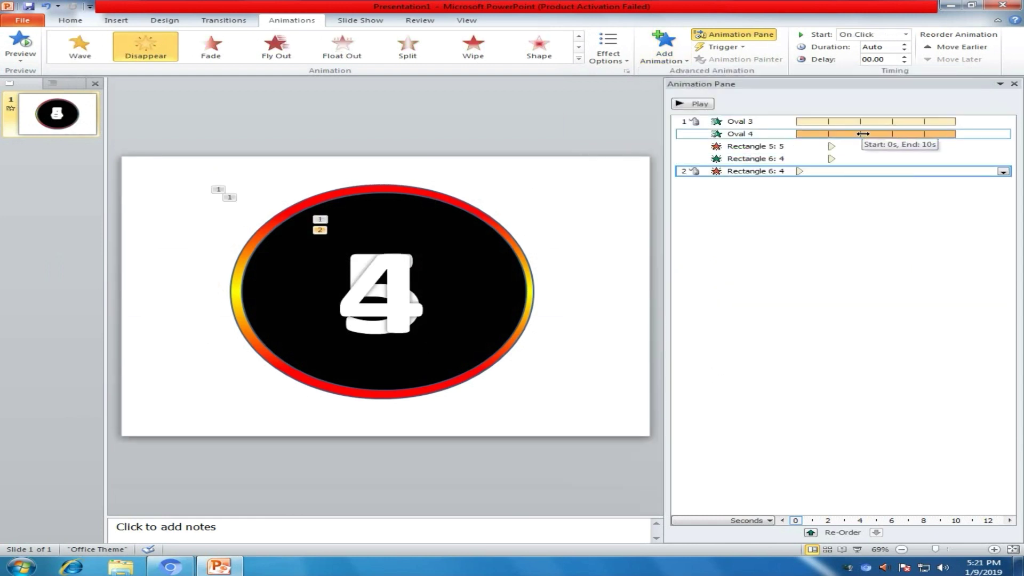
{"action": "left_click_drag", "start_coordinate": [804, 173], "coordinate": [865, 175]}
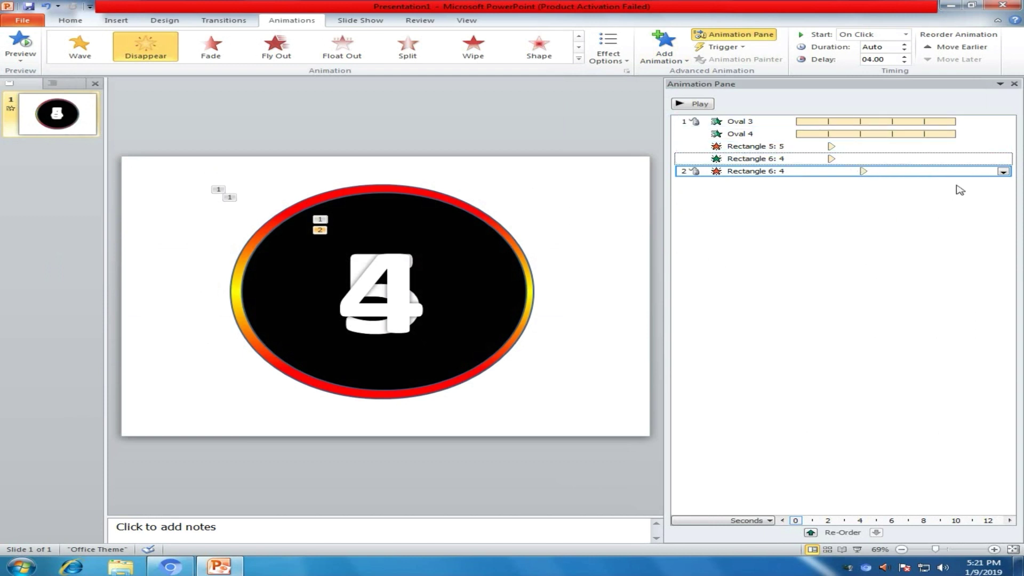
{"action": "left_click", "coordinate": [1004, 172]}
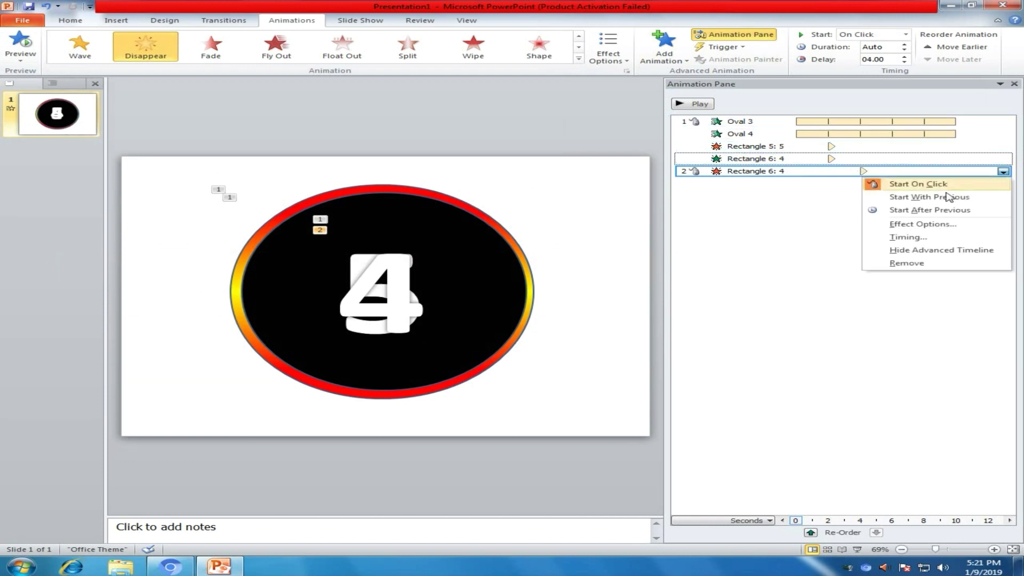
{"action": "left_click", "coordinate": [902, 198]}
{"action": "left_click_drag", "start_coordinate": [841, 176], "coordinate": [864, 172]}
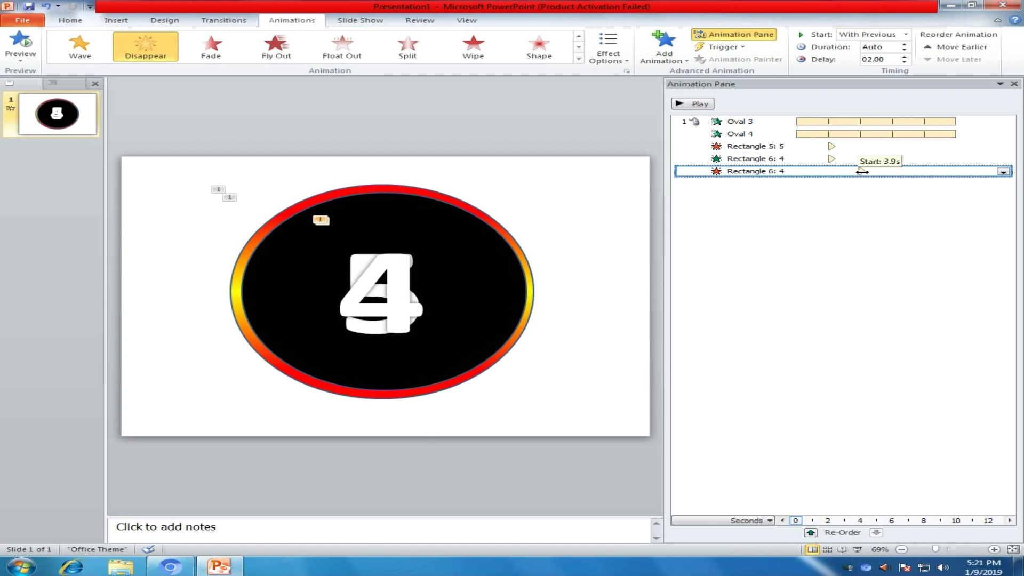
{"action": "left_click", "coordinate": [1004, 172]}
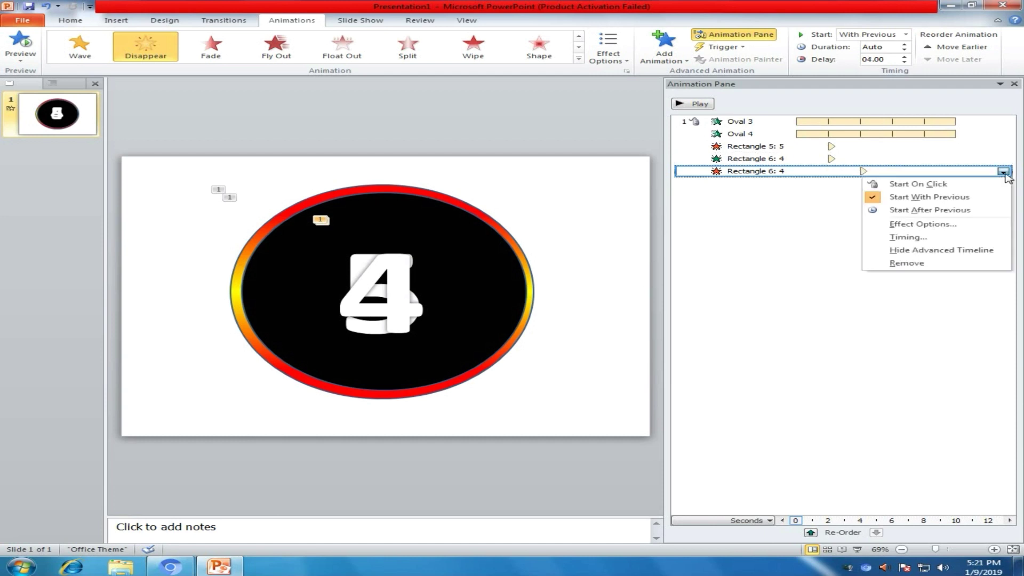
{"action": "left_click", "coordinate": [434, 276]}
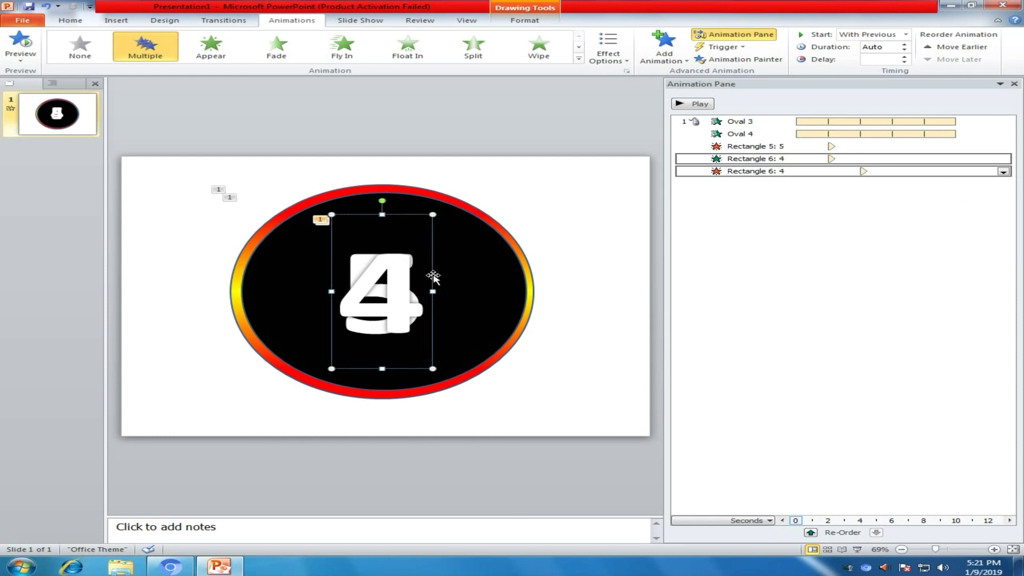
Step: Duplicate the 4 with Ctrl+D, change the copy to '3', and centre it
{"action": "key", "text": "ctrl+d"}
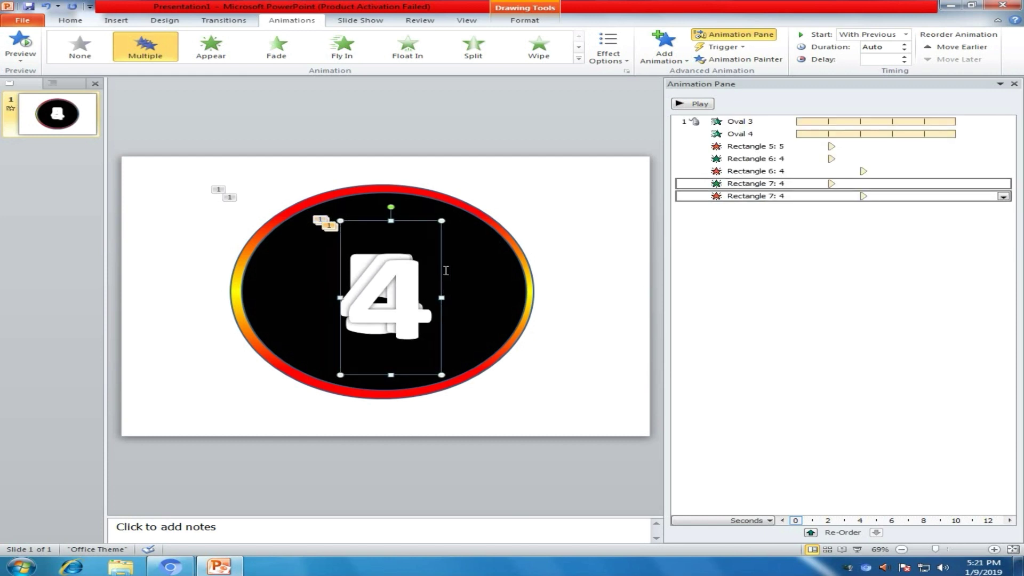
{"action": "left_click", "coordinate": [441, 271]}
{"action": "key", "text": "BackSpace"}
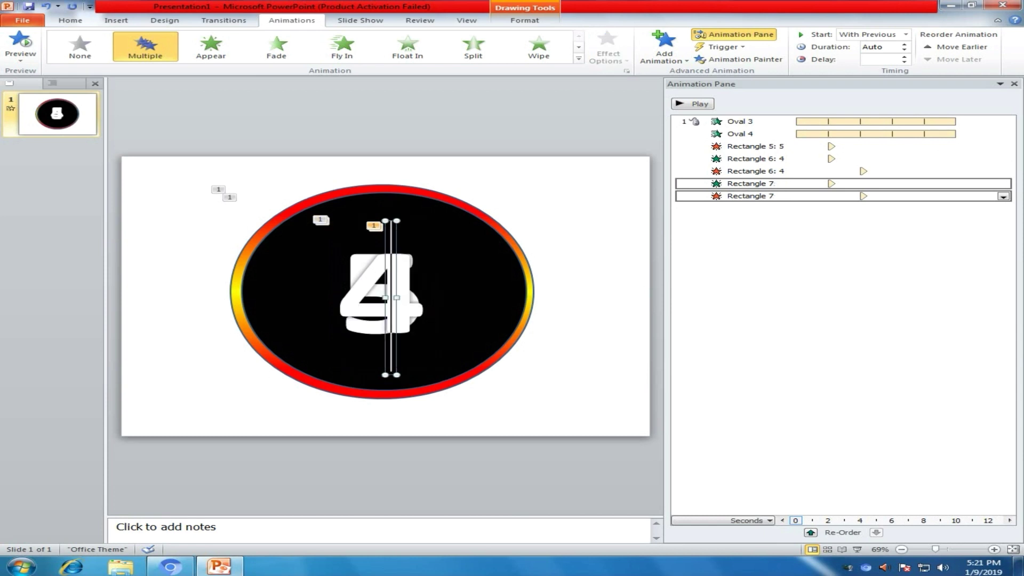
{"action": "type", "text": "3"}
{"action": "left_click_drag", "start_coordinate": [443, 255], "coordinate": [437, 247]}
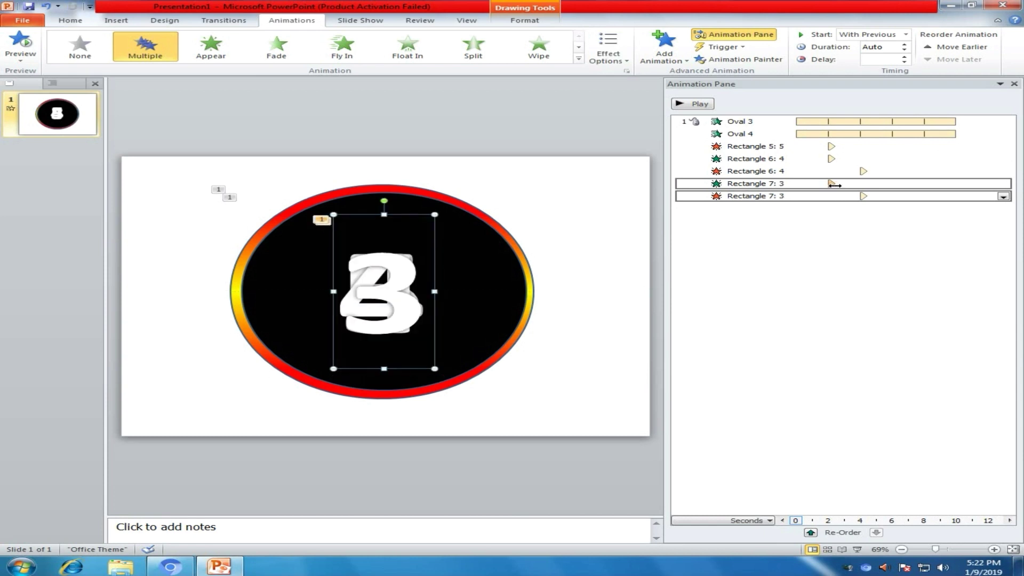
Step: Time the 3 to appear at 4 seconds and disappear at 6 seconds
{"action": "left_click_drag", "start_coordinate": [832, 184], "coordinate": [864, 187]}
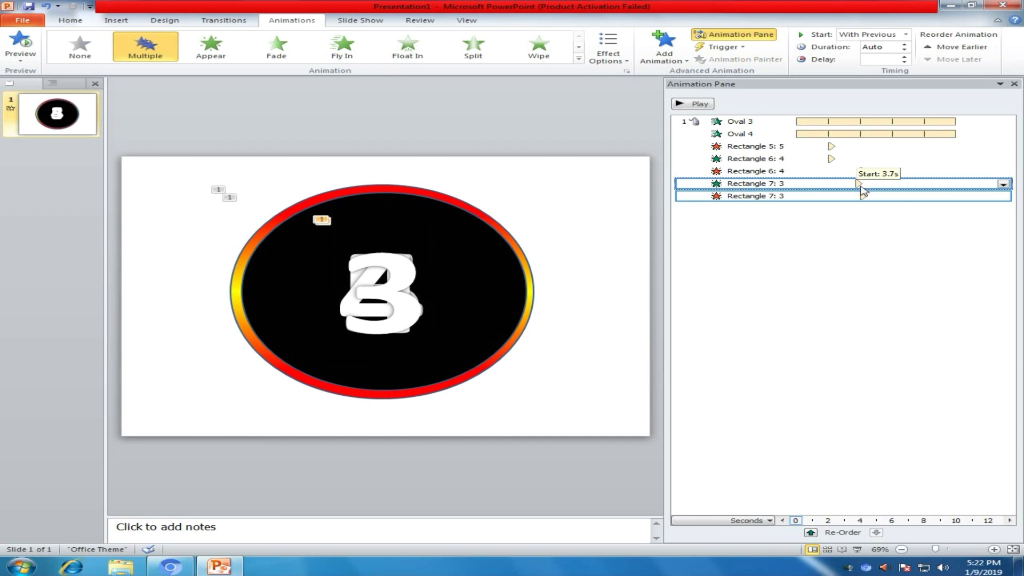
{"action": "left_click_drag", "start_coordinate": [864, 191], "coordinate": [864, 190]}
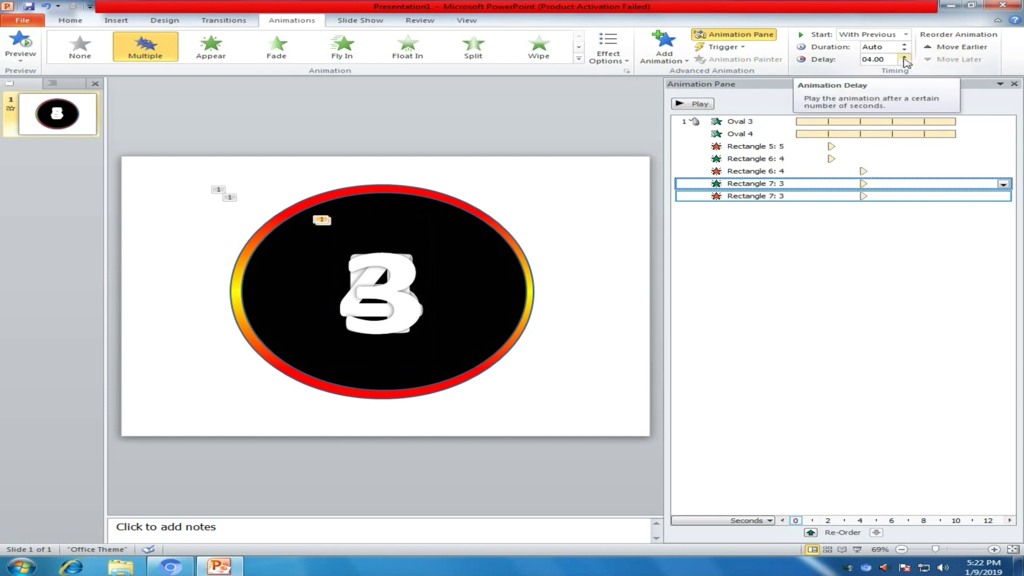
{"action": "left_click", "coordinate": [861, 196]}
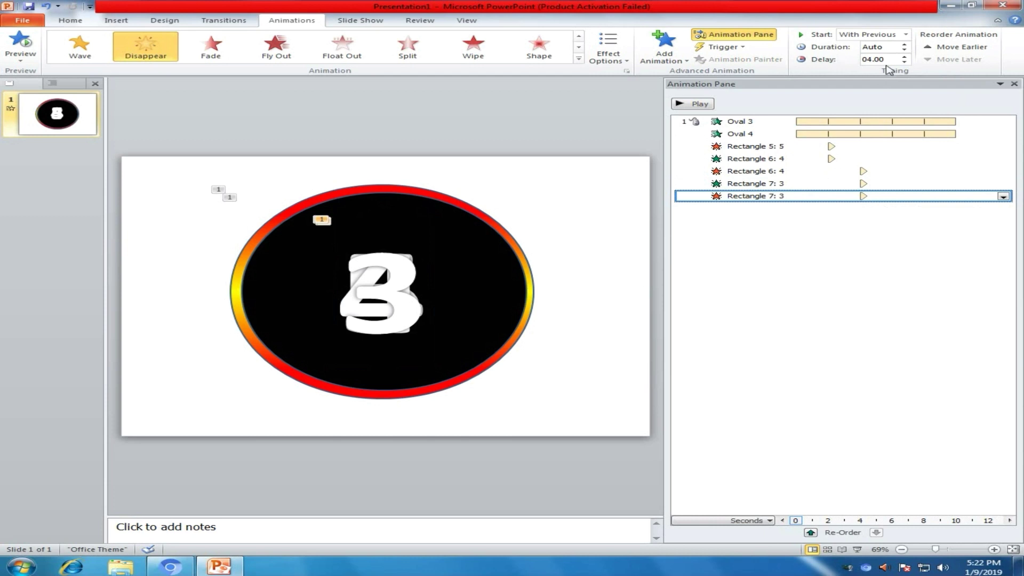
{"action": "left_click", "coordinate": [905, 56]}
{"action": "left_click", "coordinate": [905, 57]}
{"action": "left_click", "coordinate": [905, 56]}
{"action": "left_click", "coordinate": [905, 56]}
{"action": "left_click", "coordinate": [905, 57]}
{"action": "left_click", "coordinate": [905, 57]}
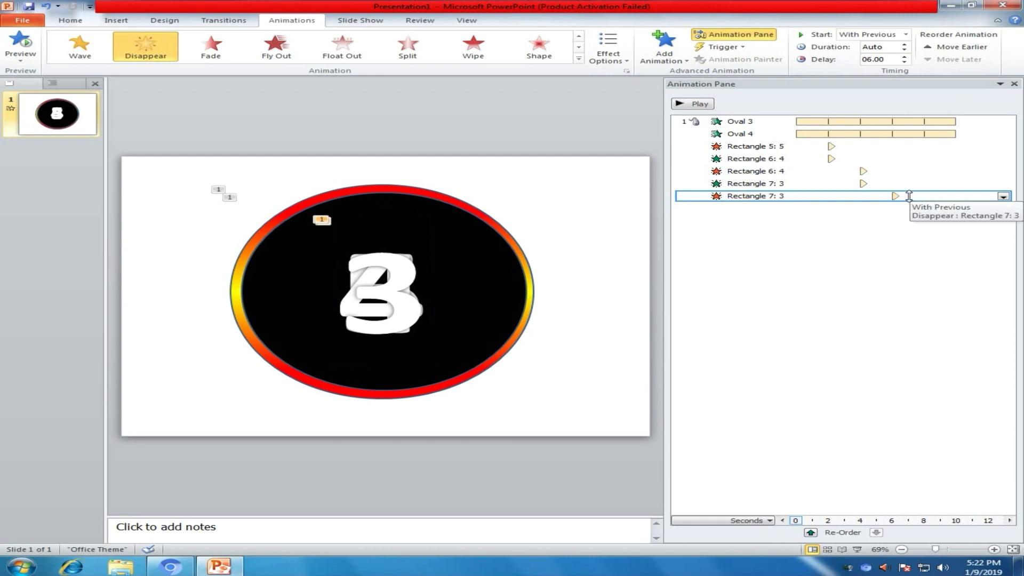
{"action": "left_click", "coordinate": [431, 283]}
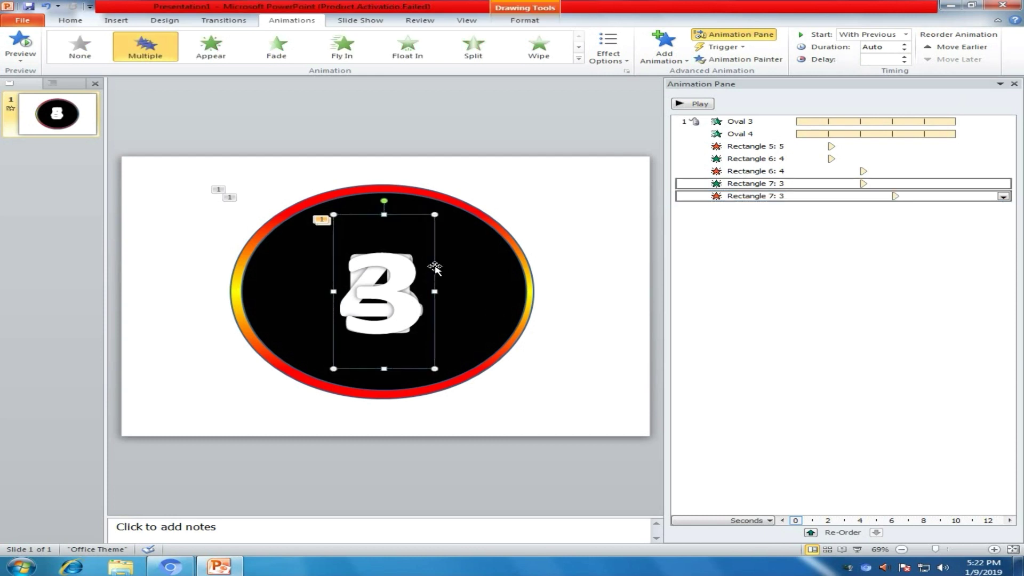
Step: Copy the 3 box, renumber it 2, centre it, and time it to appear at 6 s and vanish near 8 s
{"action": "left_click_drag", "start_coordinate": [440, 271], "coordinate": [436, 267]}
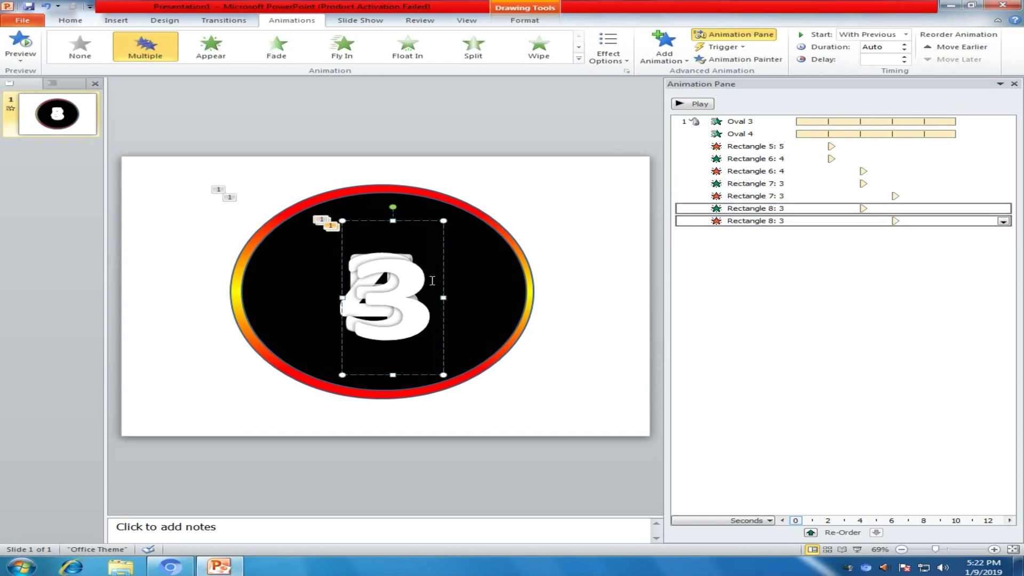
{"action": "double_click", "coordinate": [433, 281]}
{"action": "type", "text": "2"}
{"action": "left_click_drag", "start_coordinate": [444, 256], "coordinate": [435, 250]}
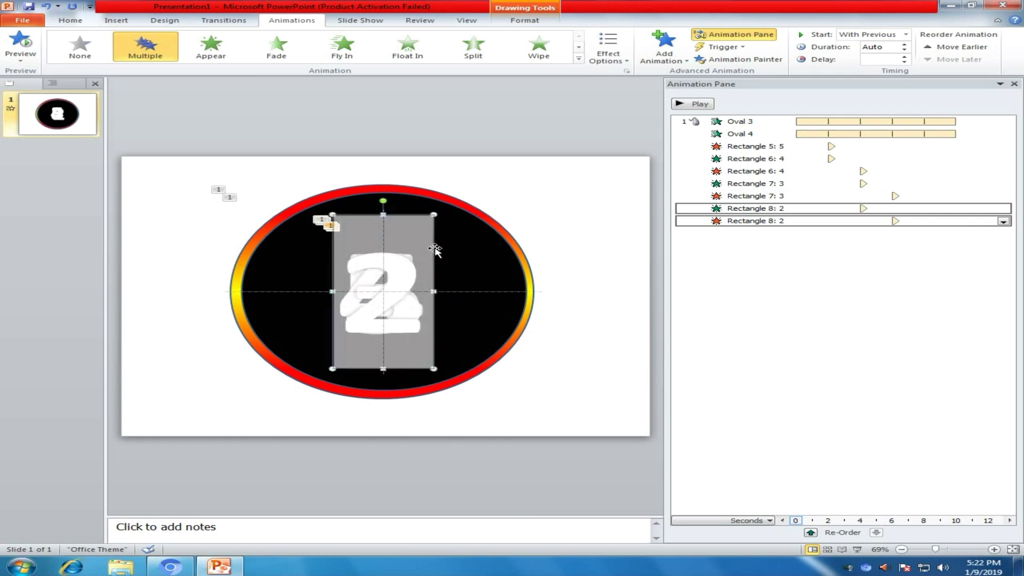
{"action": "left_click_drag", "start_coordinate": [865, 208], "coordinate": [932, 222]}
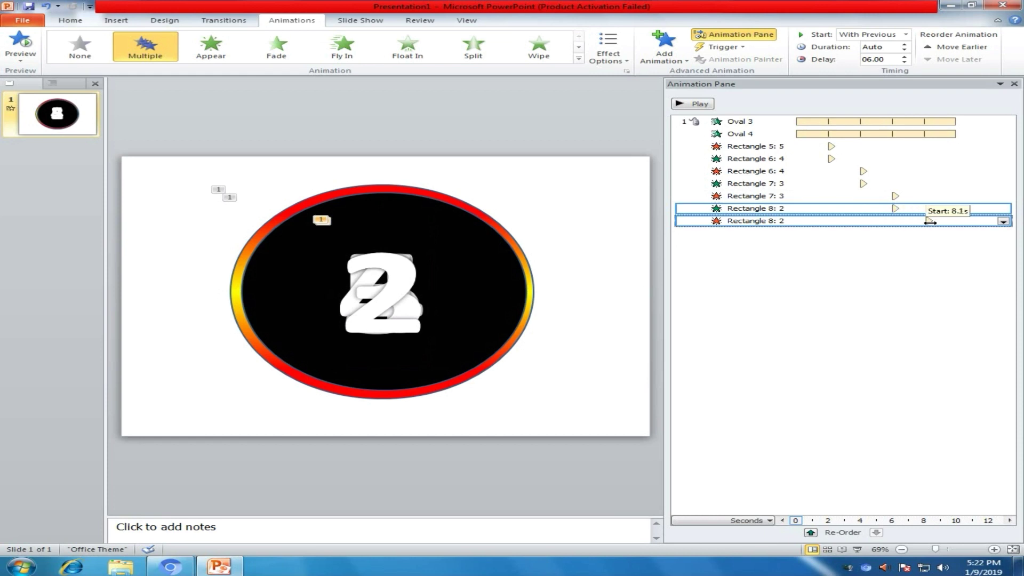
{"action": "left_click_drag", "start_coordinate": [932, 222], "coordinate": [931, 222]}
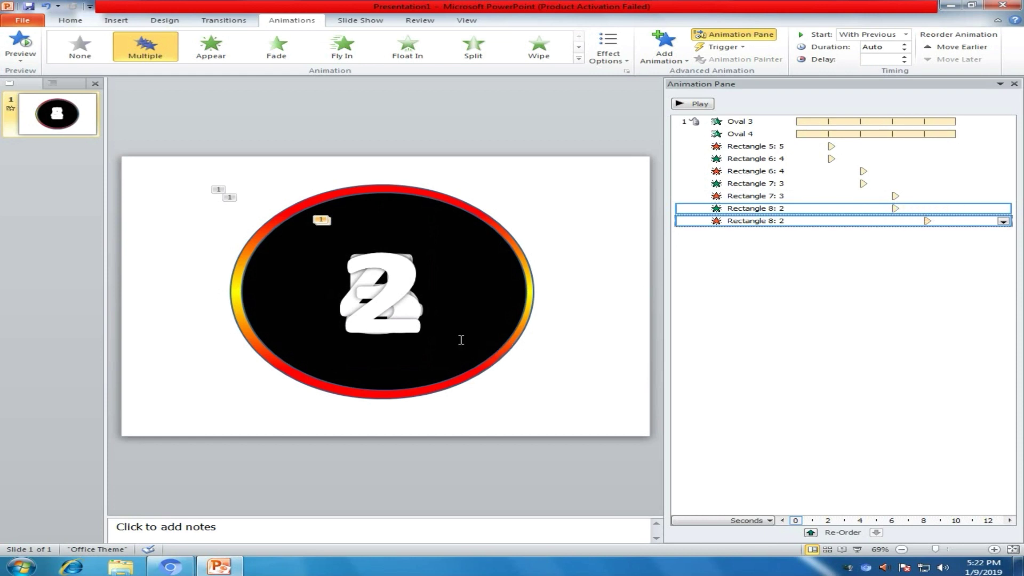
Step: Duplicate the 2 box with Ctrl+D, change its text to 1, and make it appear at 8 seconds
{"action": "left_click", "coordinate": [416, 295]}
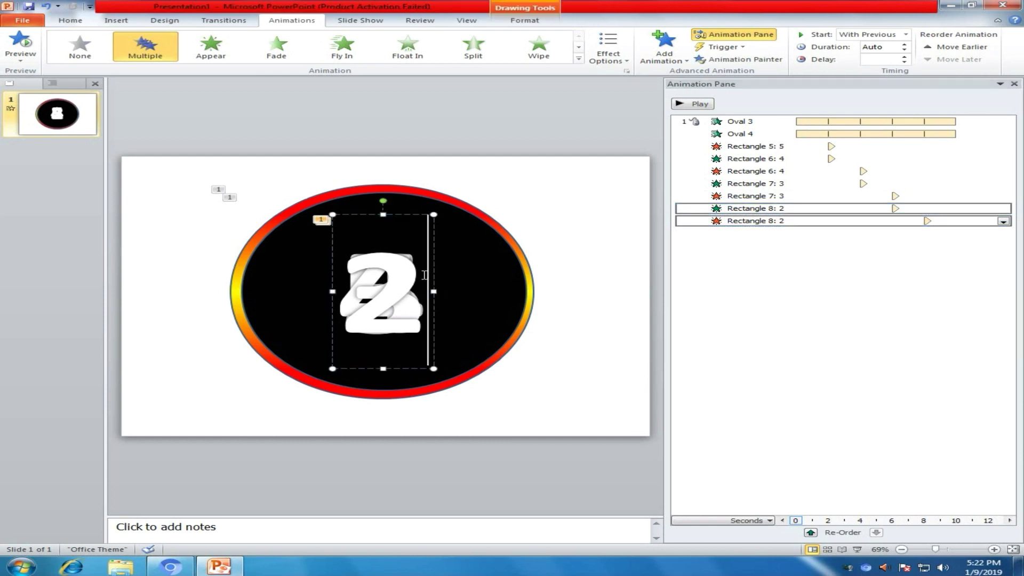
{"action": "key", "text": "ctrl+d"}
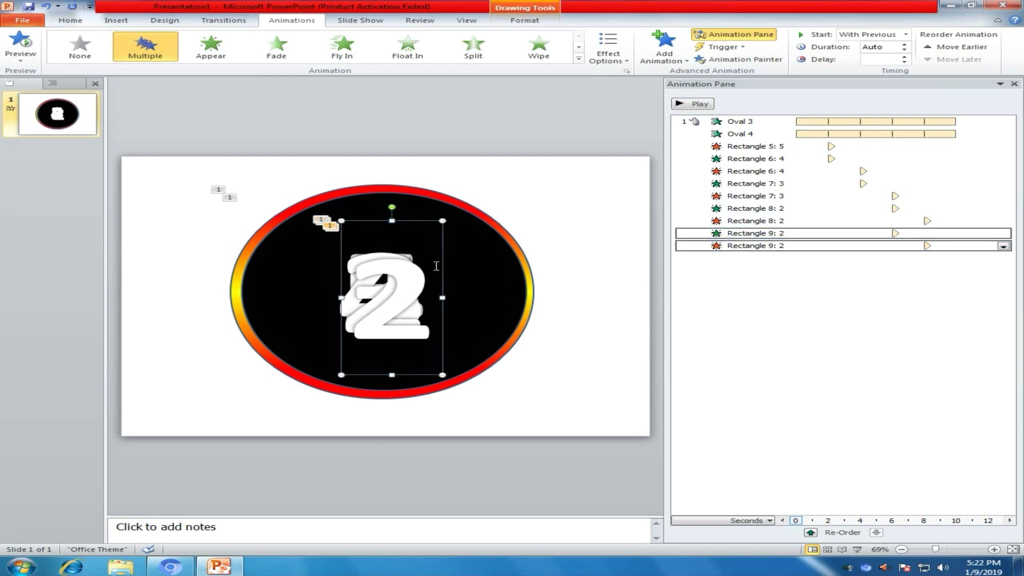
{"action": "left_click", "coordinate": [429, 277]}
{"action": "key", "text": "BackSpace"}
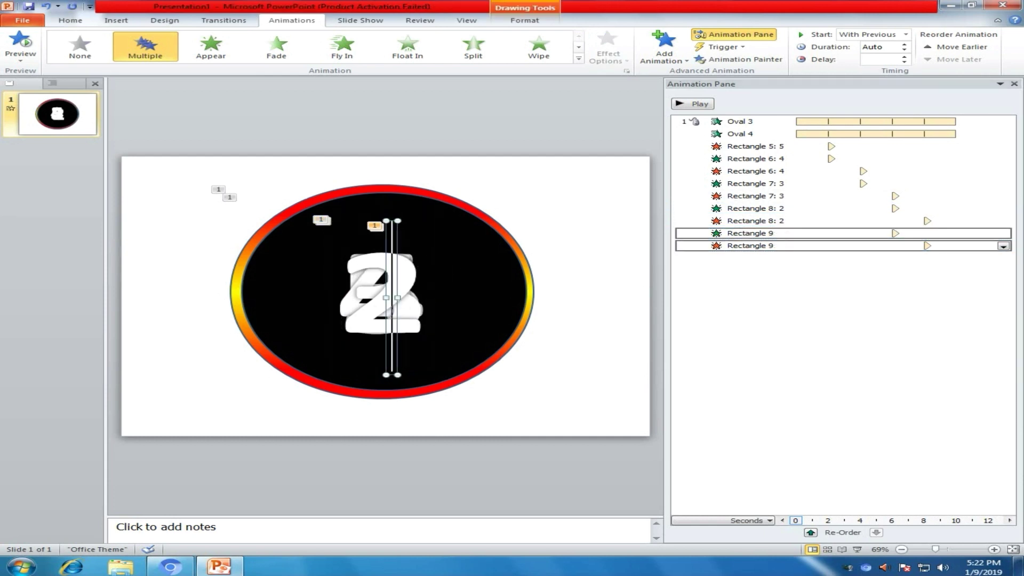
{"action": "type", "text": "1"}
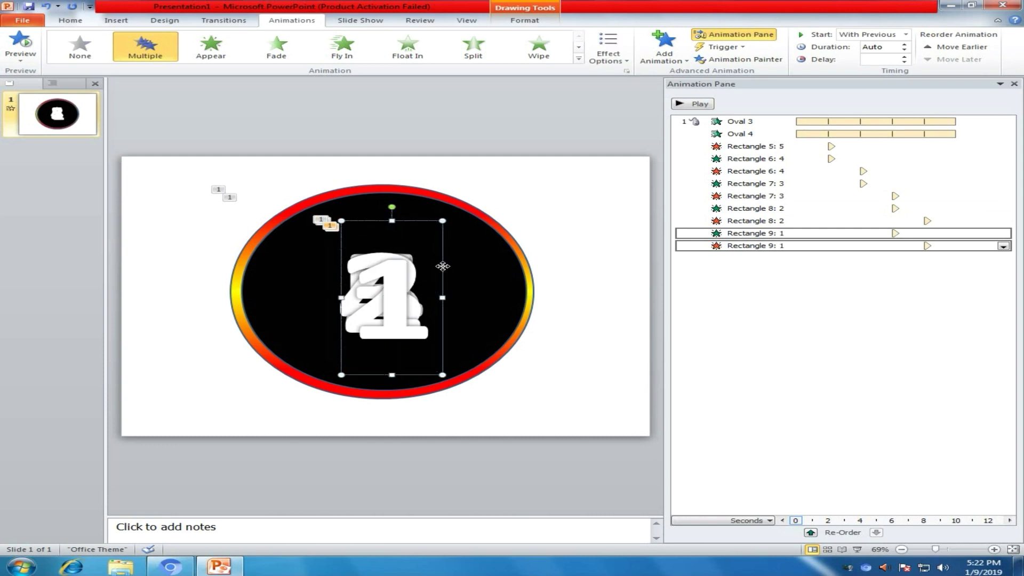
{"action": "left_click", "coordinate": [435, 260]}
{"action": "left_click_drag", "start_coordinate": [899, 233], "coordinate": [961, 248]}
Step: Insert a WordArt text box reading 'Time Out' on the slide
{"action": "left_click", "coordinate": [116, 20]}
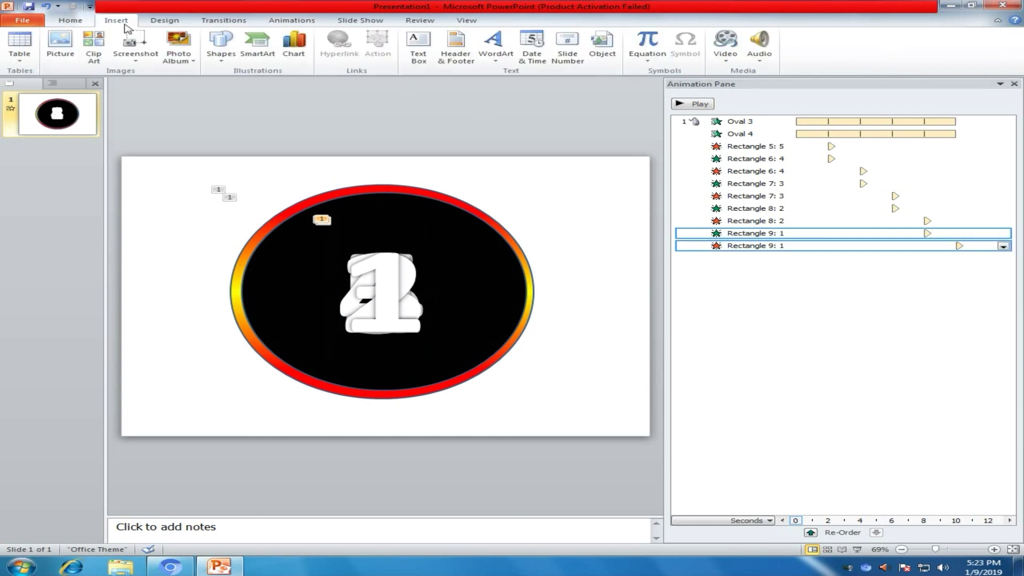
{"action": "left_click", "coordinate": [504, 61]}
{"action": "left_click", "coordinate": [605, 93]}
{"action": "type", "text": "T"}
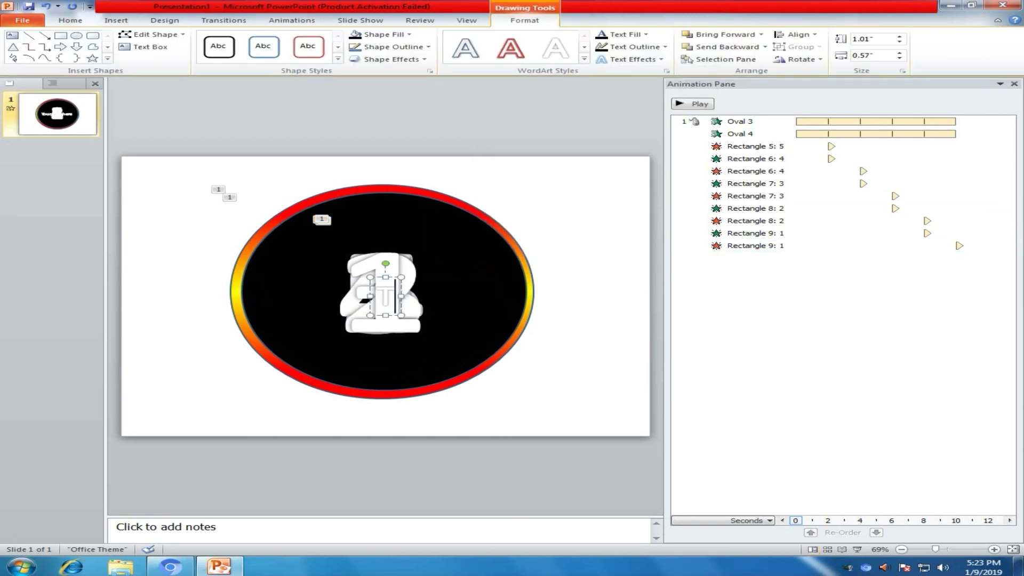
{"action": "type", "text": "ime Out"}
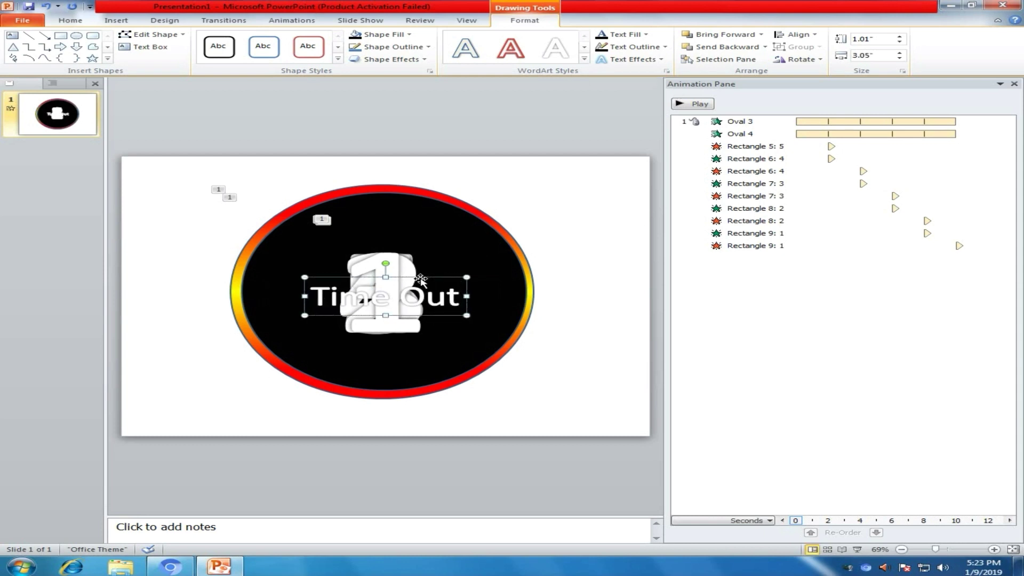
Step: Enlarge 'Time Out' to 88 pt, nudge it up onto the circle's centre, and make it bold
{"action": "left_click", "coordinate": [70, 20]}
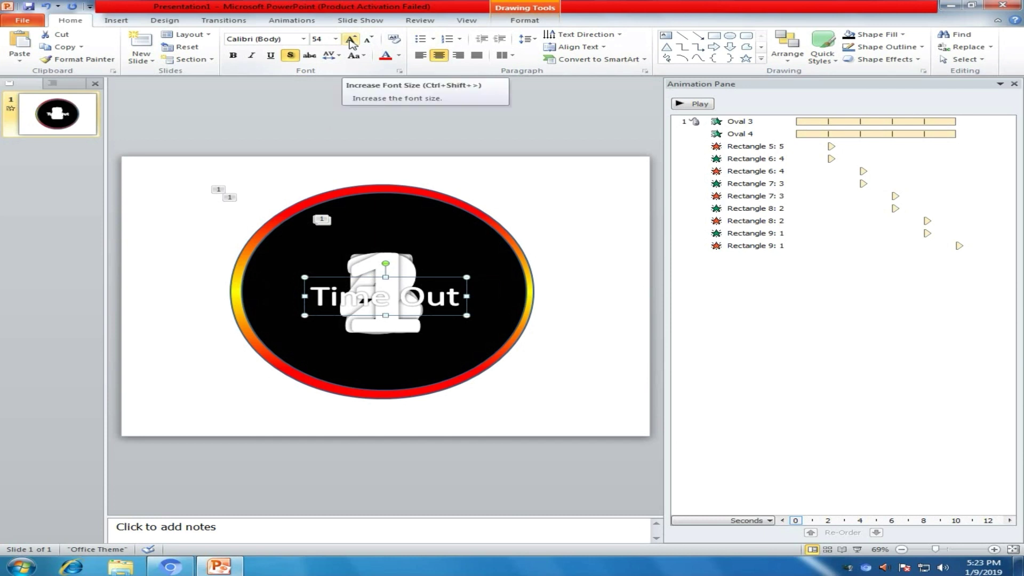
{"action": "left_click", "coordinate": [350, 40]}
{"action": "left_click", "coordinate": [350, 39]}
{"action": "left_click", "coordinate": [350, 40]}
{"action": "left_click", "coordinate": [350, 39]}
{"action": "left_click", "coordinate": [350, 40]}
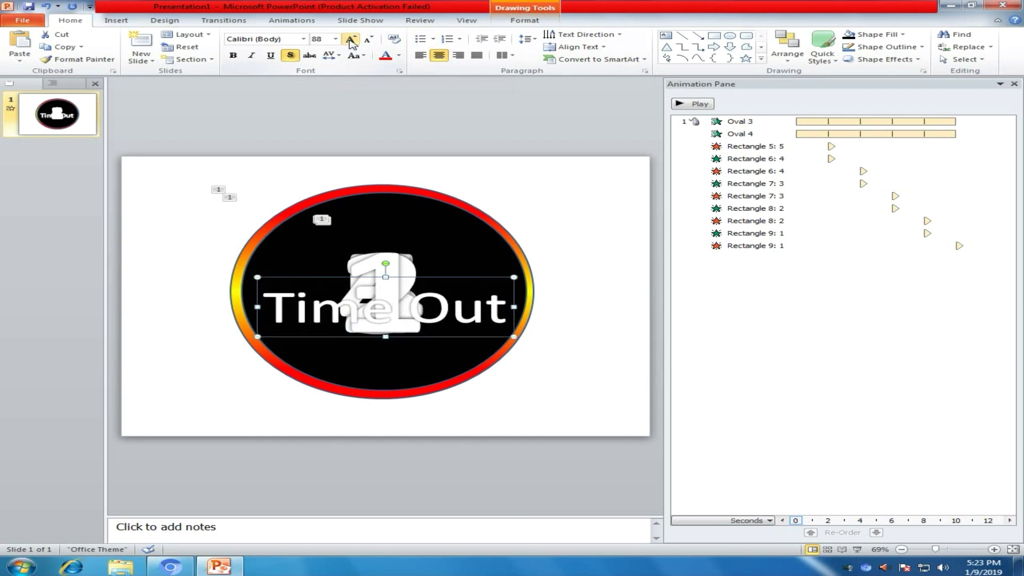
{"action": "left_click_drag", "start_coordinate": [448, 281], "coordinate": [445, 266]}
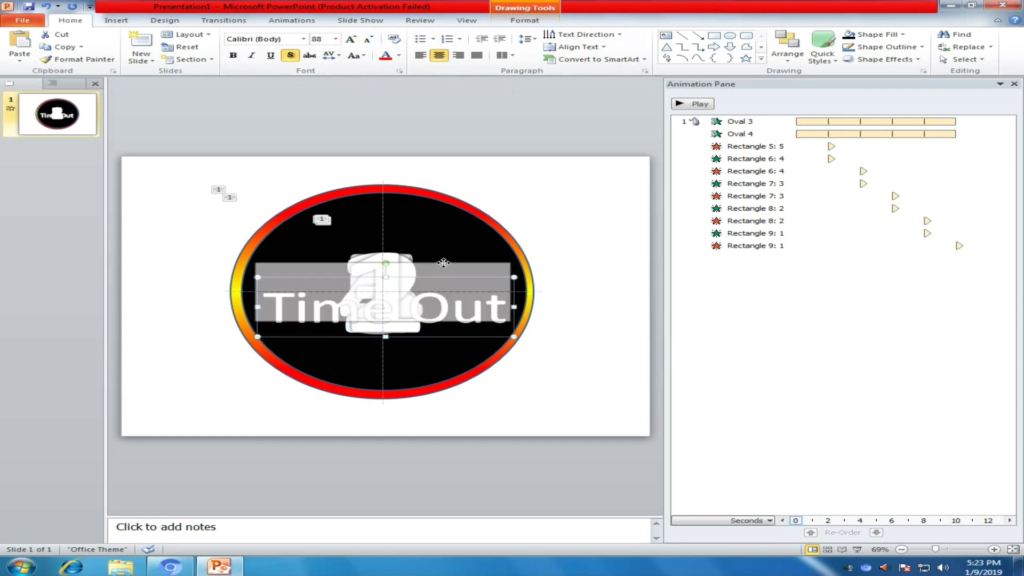
{"action": "left_click", "coordinate": [233, 56]}
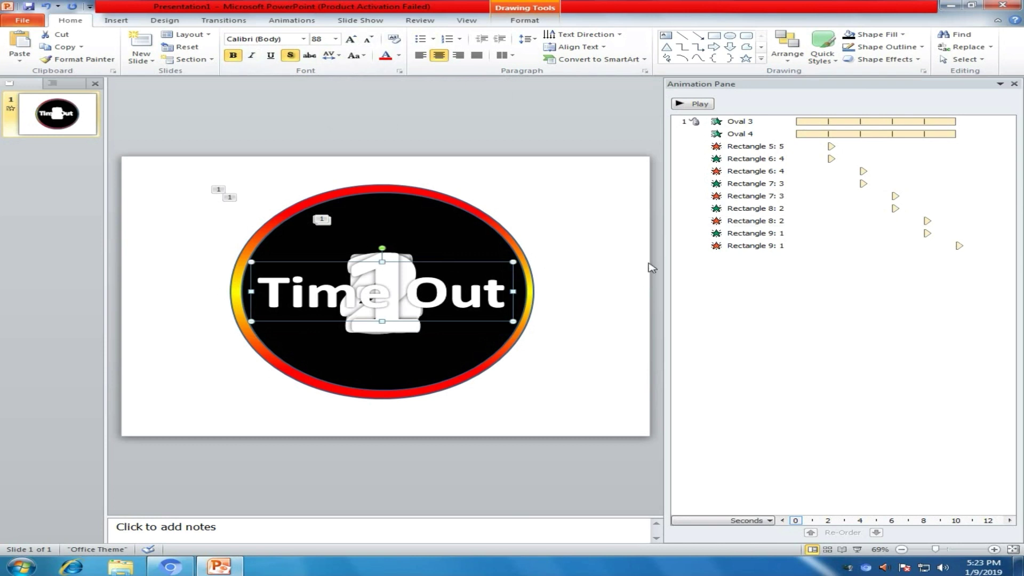
Step: Give 'Time Out' an Appear animation at 10 seconds set to Start With Previous
{"action": "left_click", "coordinate": [292, 20]}
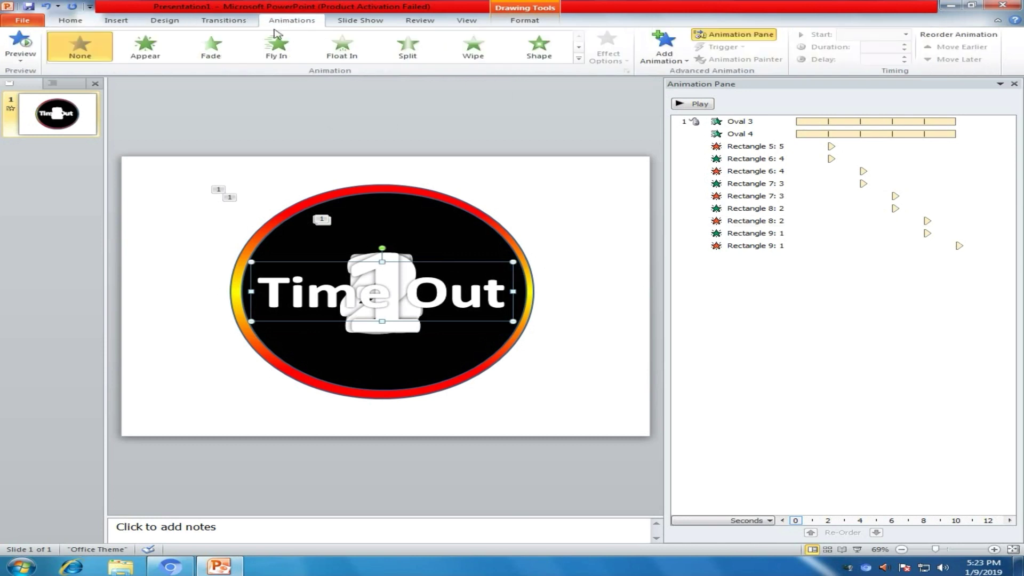
{"action": "left_click", "coordinate": [145, 45]}
{"action": "left_click_drag", "start_coordinate": [800, 260], "coordinate": [961, 271]}
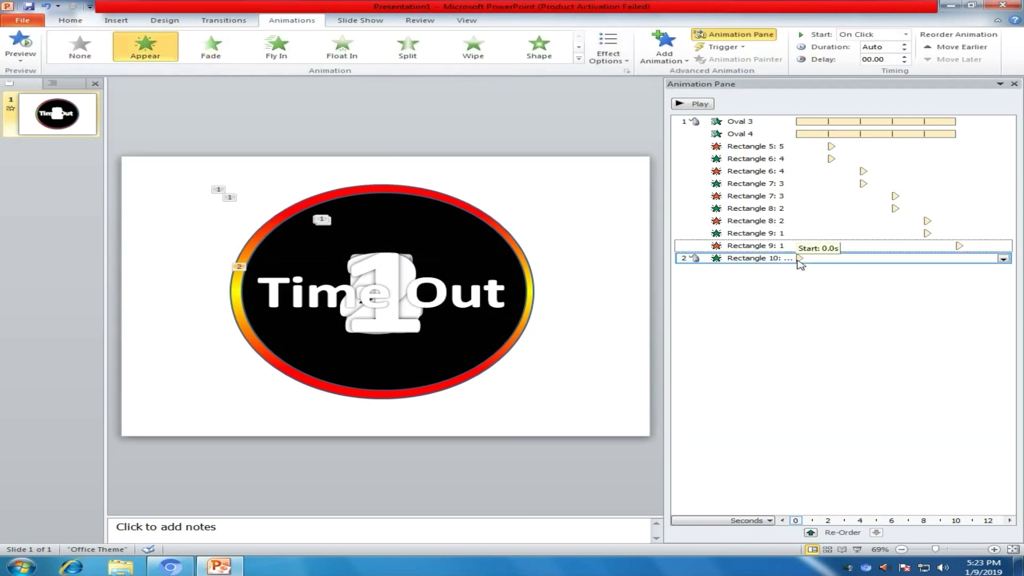
{"action": "left_click", "coordinate": [1004, 258]}
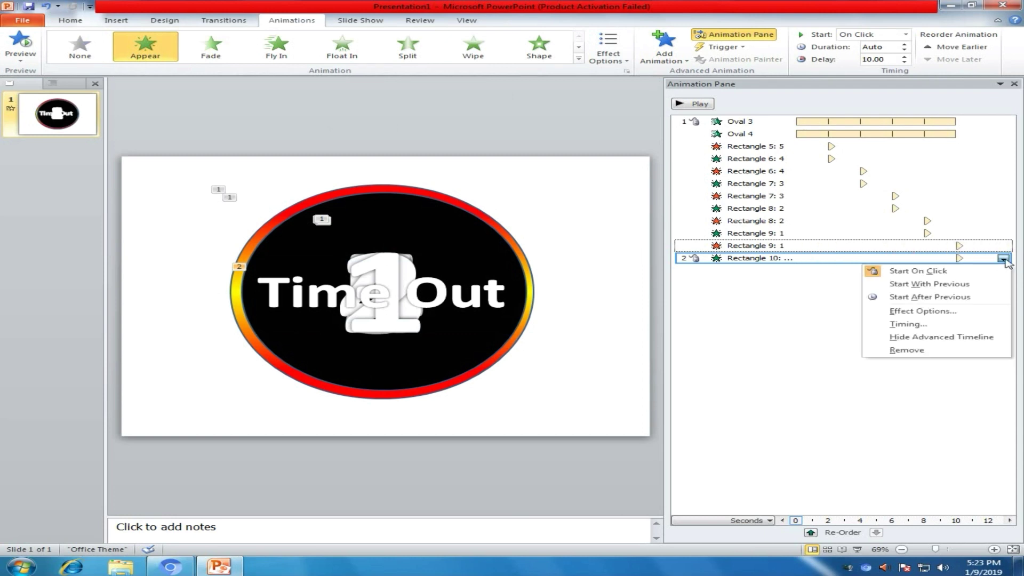
{"action": "left_click", "coordinate": [931, 283]}
{"action": "left_click", "coordinate": [1004, 258]}
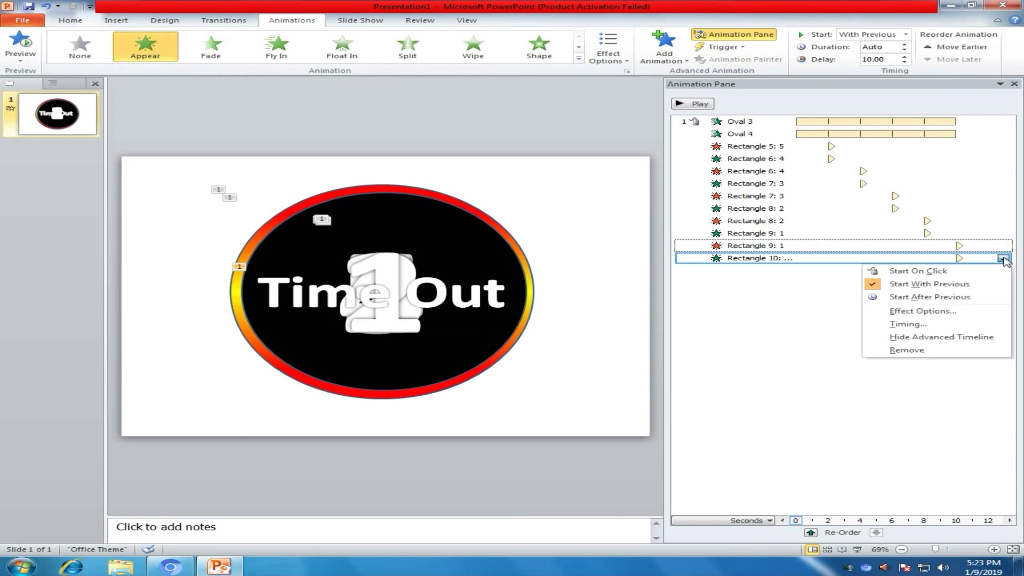
Step: Check the Rectangle 9 animation entries and preview the slide's countdown
{"action": "left_click", "coordinate": [1003, 246]}
{"action": "left_click", "coordinate": [1004, 246]}
{"action": "left_click", "coordinate": [1003, 233]}
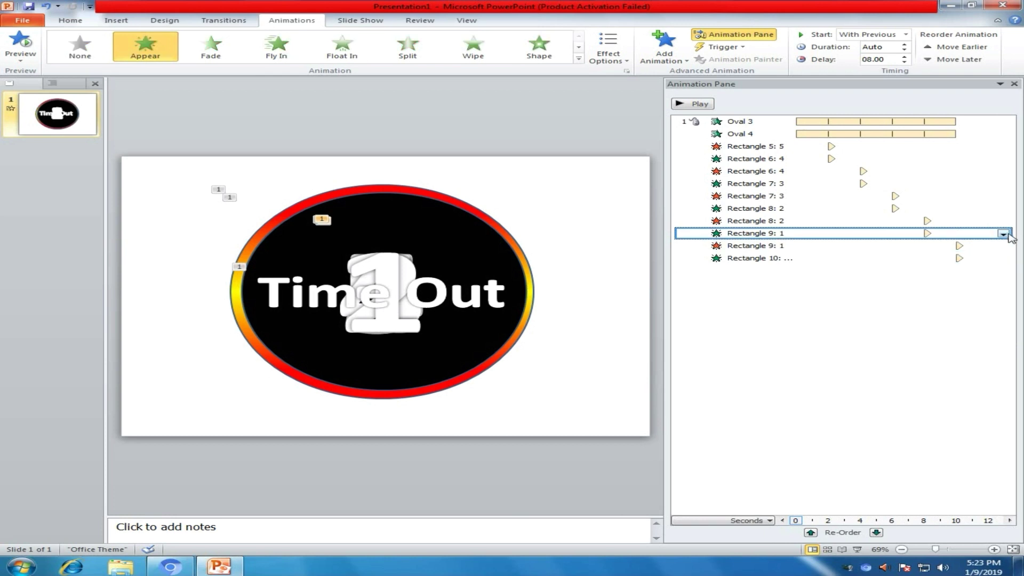
{"action": "left_click", "coordinate": [1004, 233]}
{"action": "left_click", "coordinate": [699, 104]}
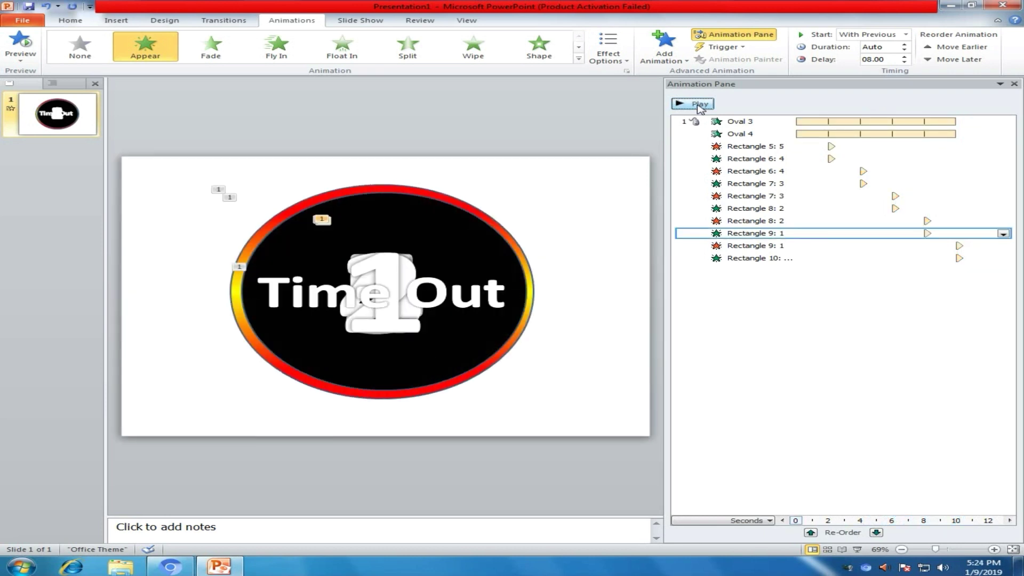
{"action": "left_click", "coordinate": [782, 147]}
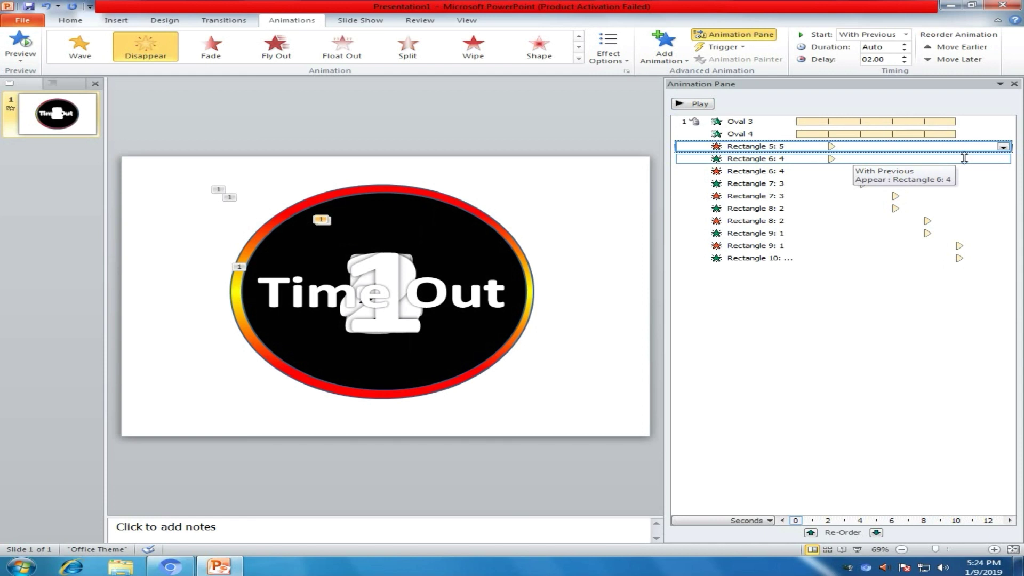
Step: Add the Click sound to the 5's disappear animation
{"action": "left_click", "coordinate": [1003, 146]}
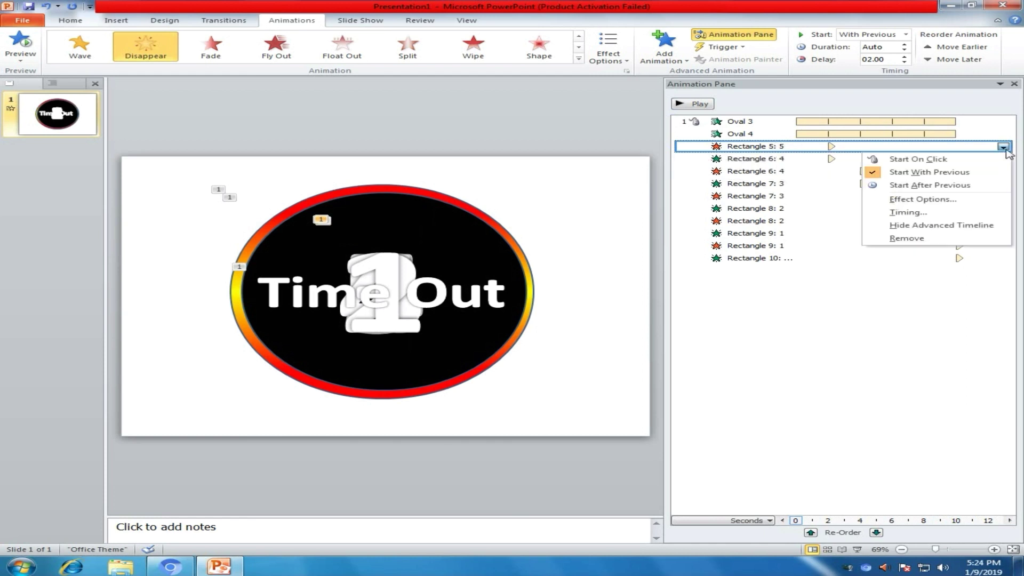
{"action": "left_click", "coordinate": [907, 200]}
{"action": "left_click", "coordinate": [528, 241]}
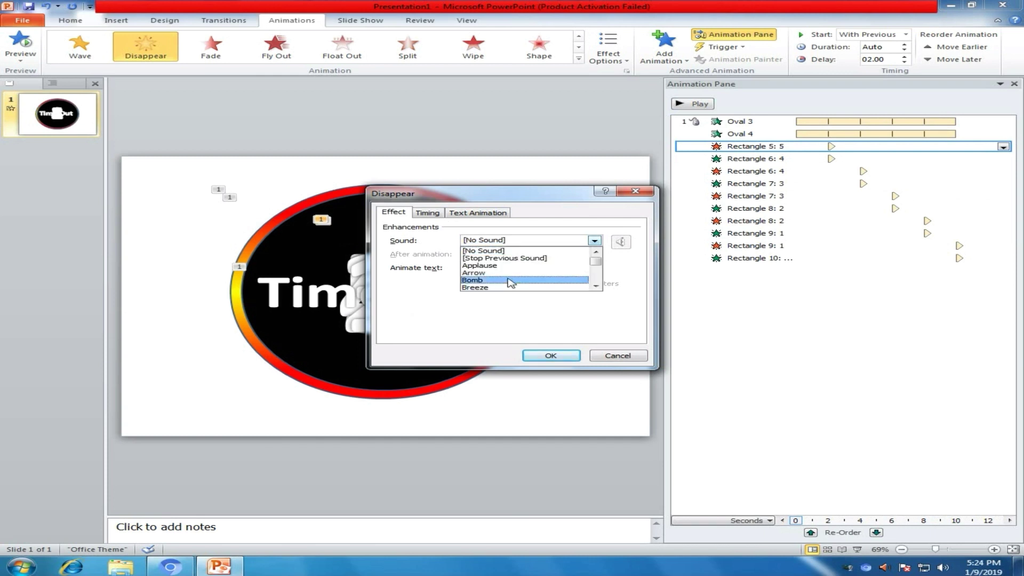
{"action": "scroll", "coordinate": [511, 279], "scroll_direction": "down", "scroll_amount": 1}
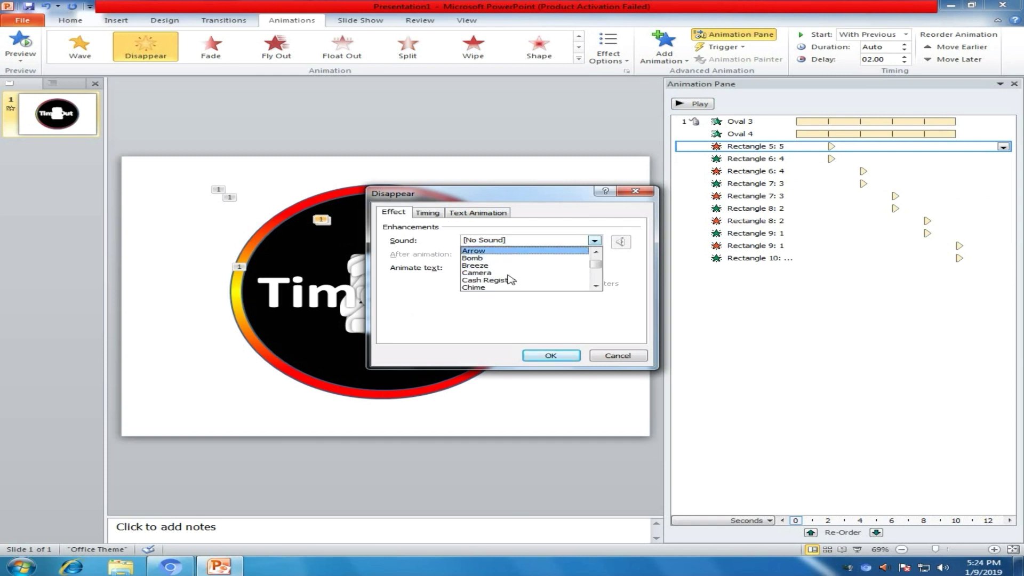
{"action": "scroll", "coordinate": [496, 278], "scroll_direction": "down", "scroll_amount": 1}
{"action": "left_click", "coordinate": [489, 276]}
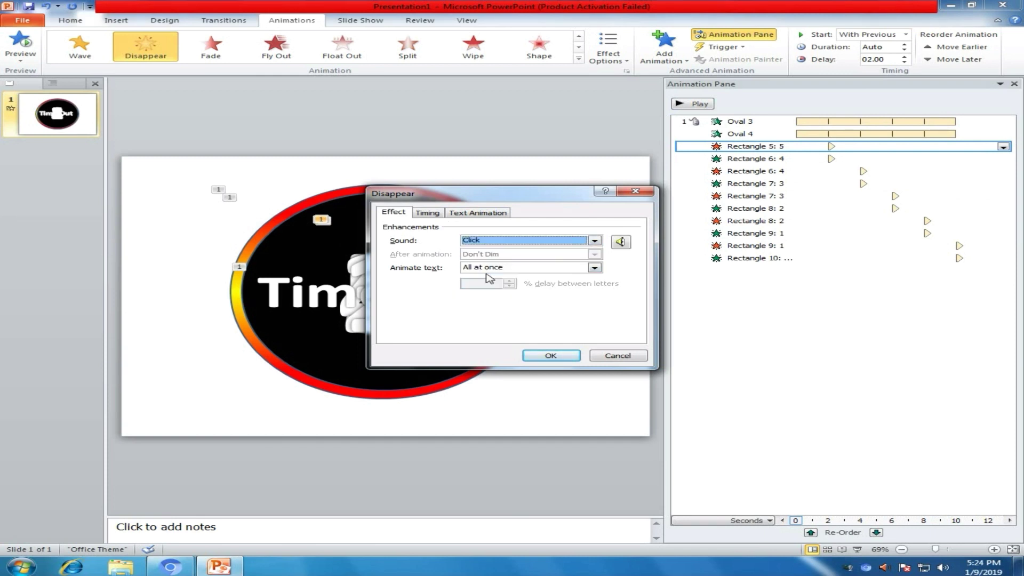
{"action": "left_click", "coordinate": [551, 355]}
Step: Add the Click sound to the 4's disappear animation
{"action": "left_click", "coordinate": [880, 171]}
{"action": "left_click", "coordinate": [1003, 172]}
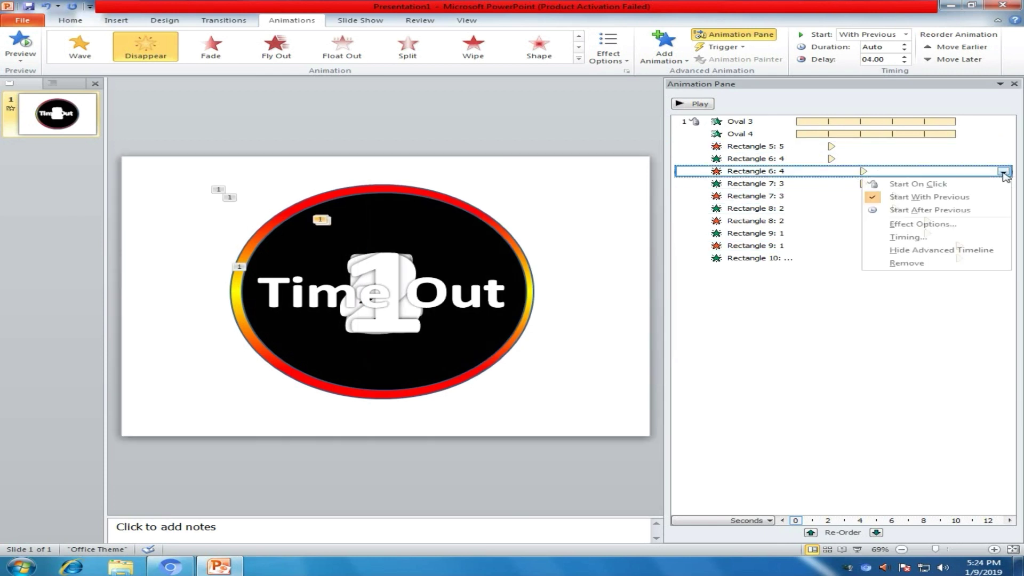
{"action": "left_click", "coordinate": [950, 236]}
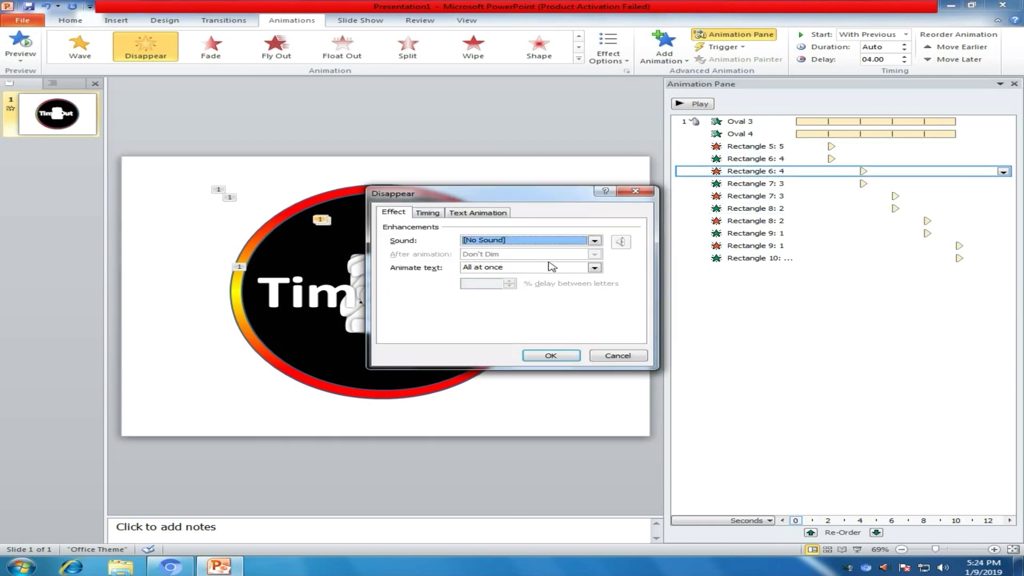
{"action": "left_click", "coordinate": [568, 241]}
{"action": "scroll", "coordinate": [542, 279], "scroll_direction": "down", "scroll_amount": 2}
{"action": "left_click", "coordinate": [542, 279]}
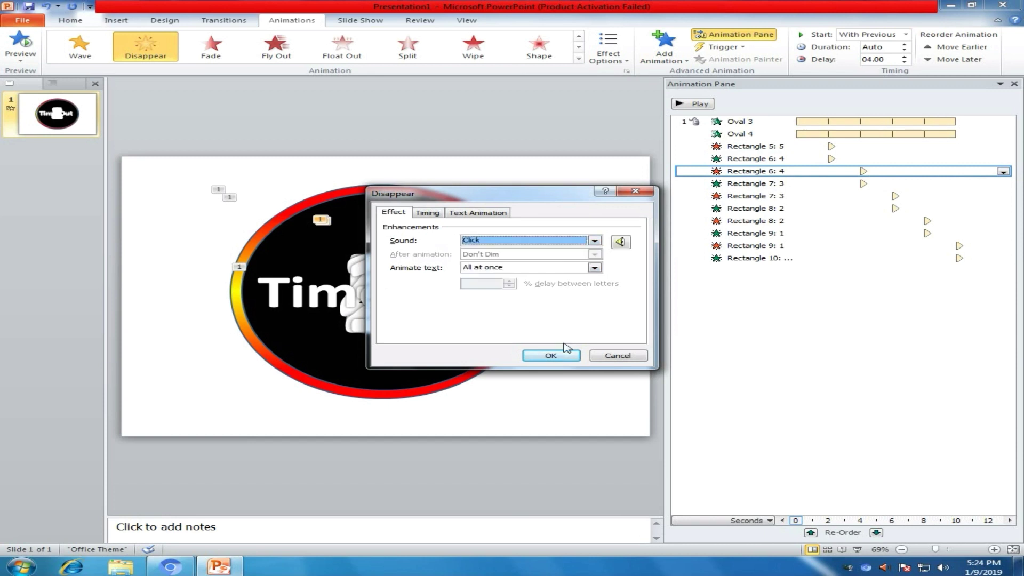
{"action": "left_click", "coordinate": [551, 356]}
Step: Add a sound effect to the 3's disappear animation
{"action": "left_click", "coordinate": [948, 196]}
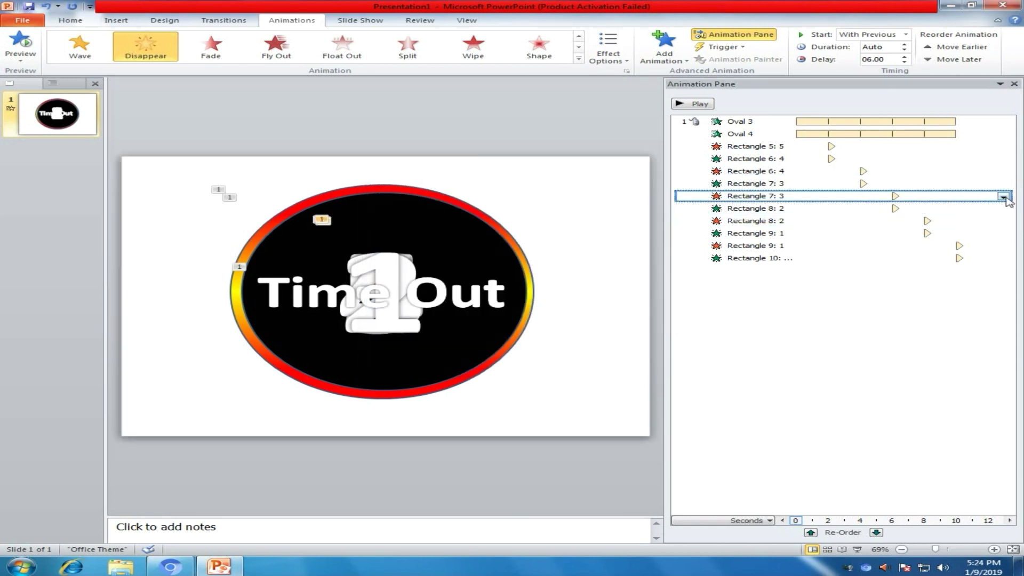
{"action": "left_click", "coordinate": [1003, 197]}
{"action": "left_click", "coordinate": [950, 249]}
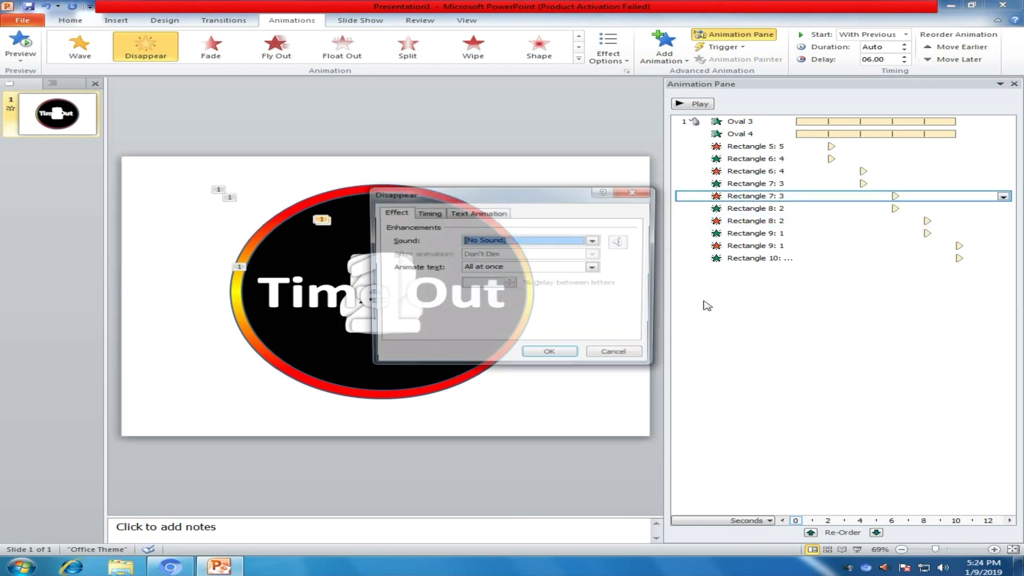
{"action": "left_click", "coordinate": [520, 241]}
{"action": "scroll", "coordinate": [521, 288], "scroll_direction": "down", "scroll_amount": 2}
{"action": "left_click", "coordinate": [521, 275]}
{"action": "left_click", "coordinate": [550, 356]}
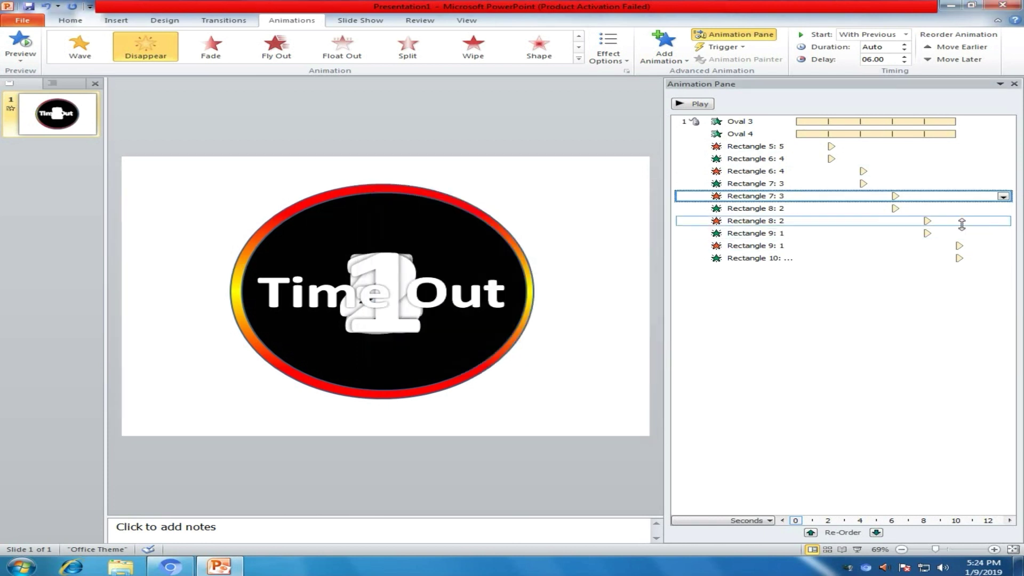
Step: Add a sound effect to the 2's disappear animation
{"action": "left_click", "coordinate": [962, 224]}
{"action": "left_click", "coordinate": [1004, 222]}
{"action": "left_click", "coordinate": [923, 275]}
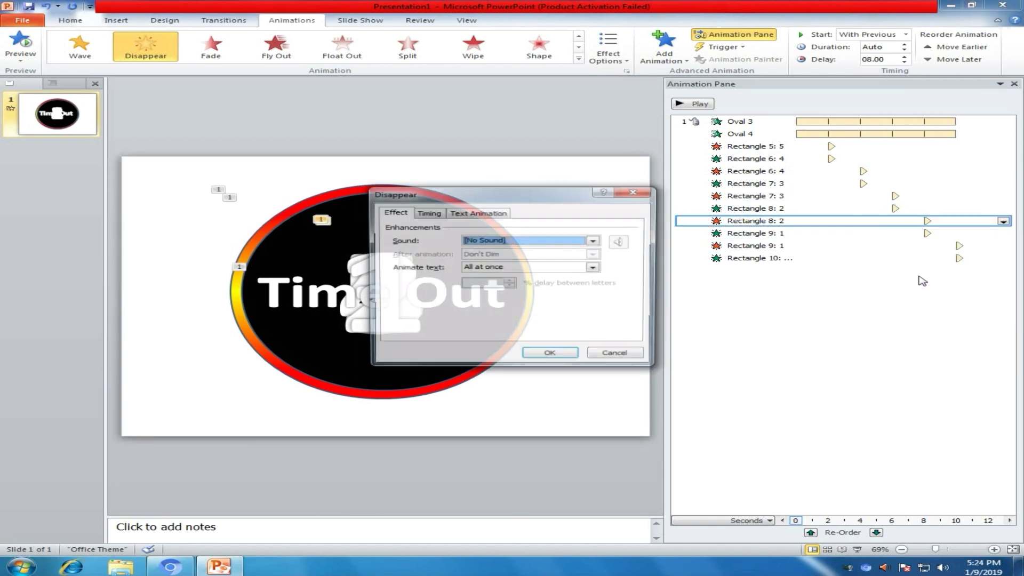
{"action": "left_click", "coordinate": [541, 242]}
{"action": "scroll", "coordinate": [533, 277], "scroll_direction": "down", "scroll_amount": 2}
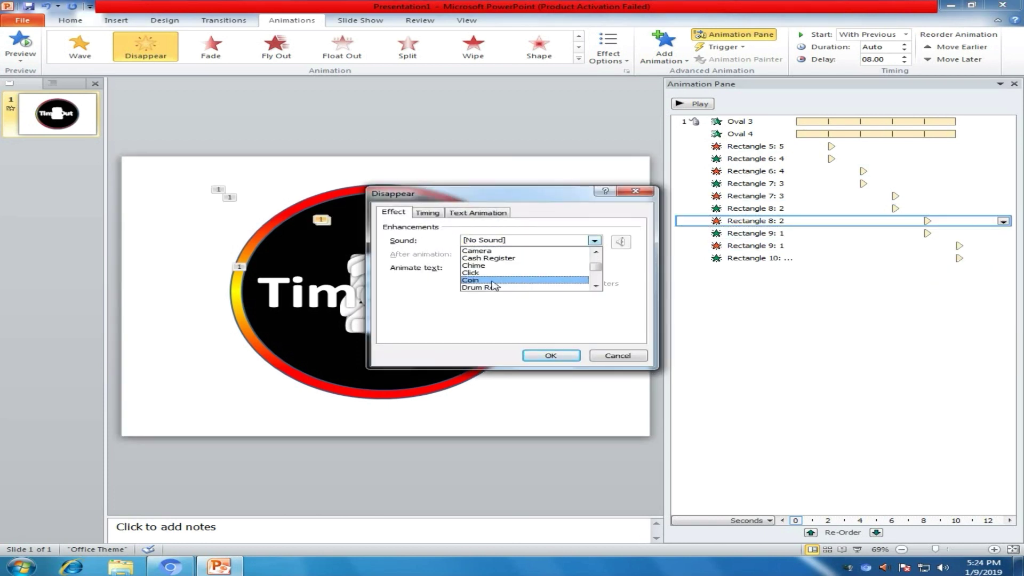
{"action": "left_click", "coordinate": [533, 274]}
{"action": "left_click", "coordinate": [551, 355]}
Step: Add a sound effect to the 1's disappear animation and preview the countdown
{"action": "left_click", "coordinate": [939, 246]}
{"action": "left_click", "coordinate": [1003, 246]}
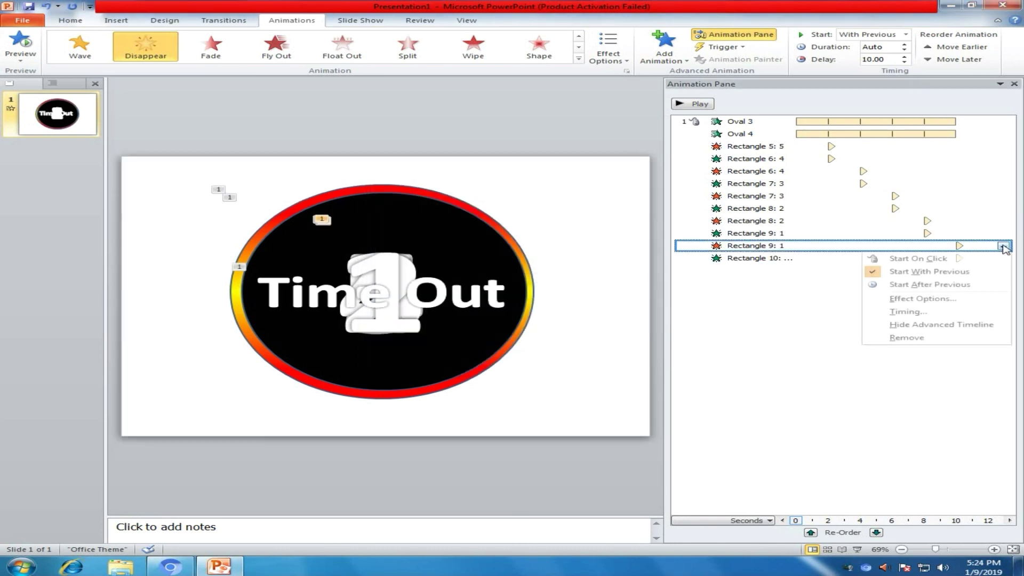
{"action": "left_click", "coordinate": [931, 299]}
{"action": "left_click", "coordinate": [503, 241]}
{"action": "scroll", "coordinate": [502, 267], "scroll_direction": "down", "scroll_amount": 2}
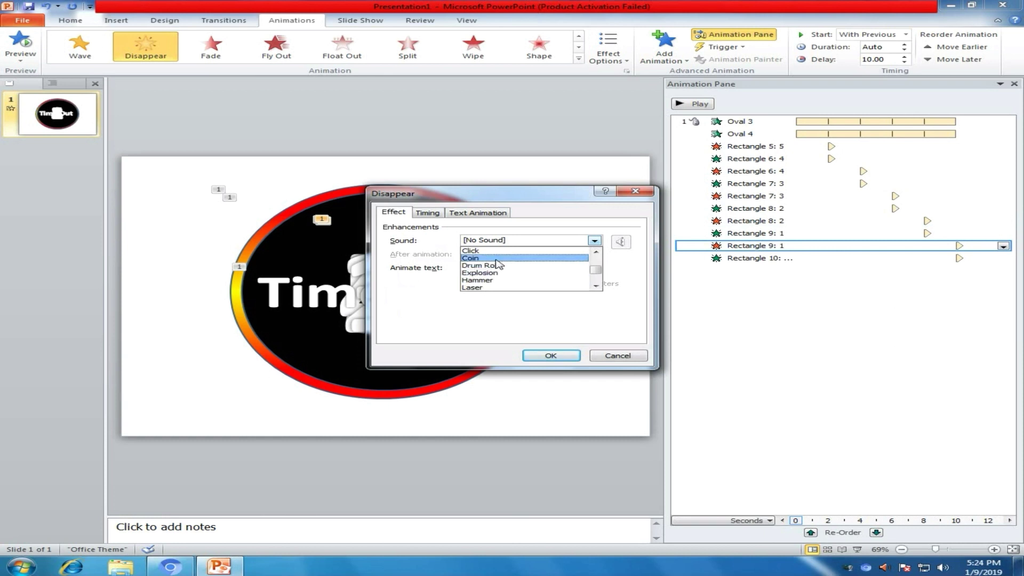
{"action": "left_click", "coordinate": [500, 259]}
{"action": "left_click", "coordinate": [551, 356]}
{"action": "left_click", "coordinate": [688, 104]}
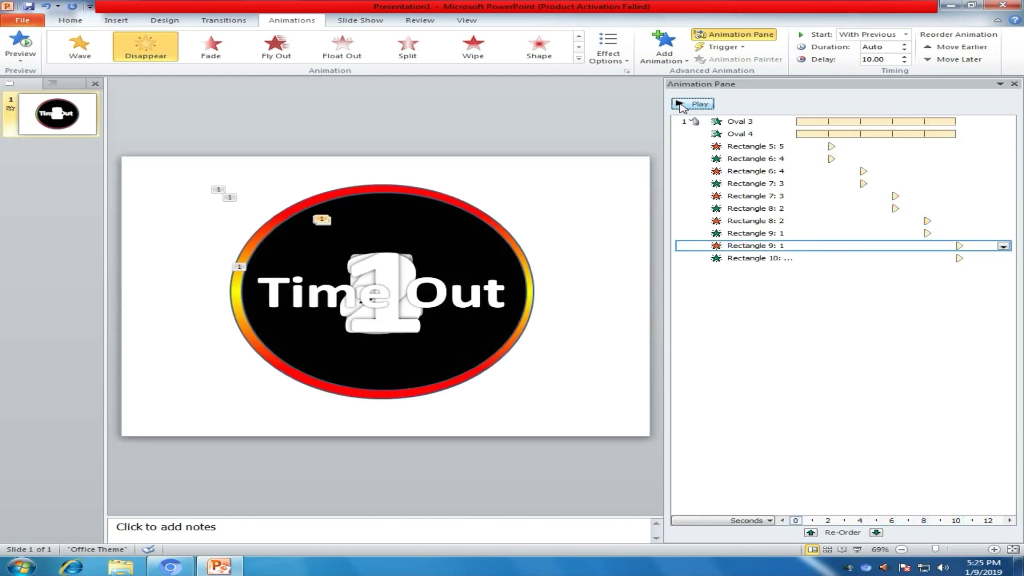
Step: Choose a different sound for the Time Out (Rectangle 10) Appear animation, then preview the countdown
{"action": "left_click", "coordinate": [757, 259]}
{"action": "left_click", "coordinate": [1004, 258]}
{"action": "left_click", "coordinate": [864, 312]}
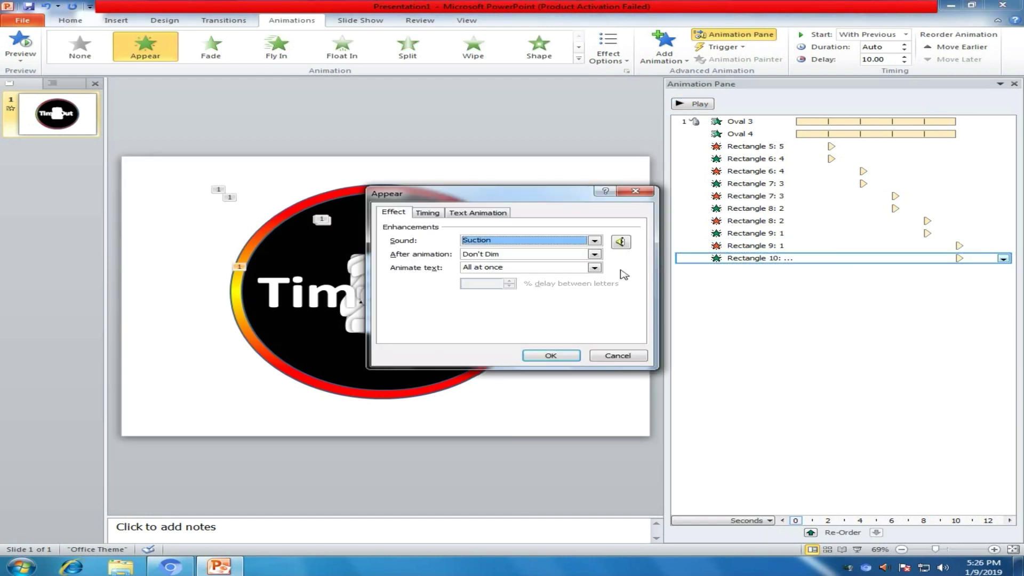
{"action": "left_click", "coordinate": [595, 240]}
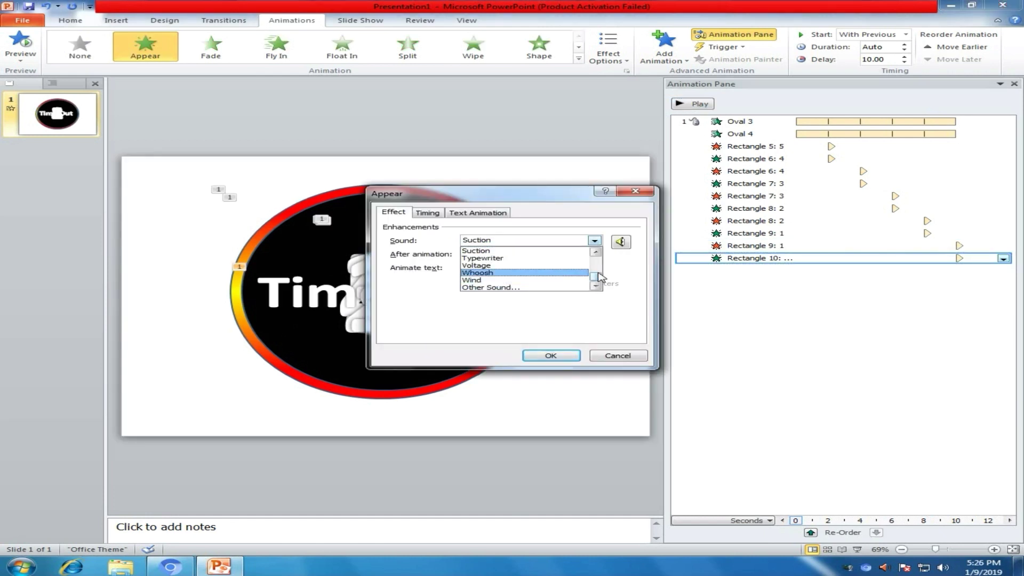
{"action": "mouse_move", "coordinate": [596, 278]}
{"action": "left_mouse_down"}
{"action": "mouse_move", "coordinate": [596, 252]}
{"action": "mouse_move", "coordinate": [611, 302]}
{"action": "mouse_move", "coordinate": [600, 258]}
{"action": "left_mouse_up"}
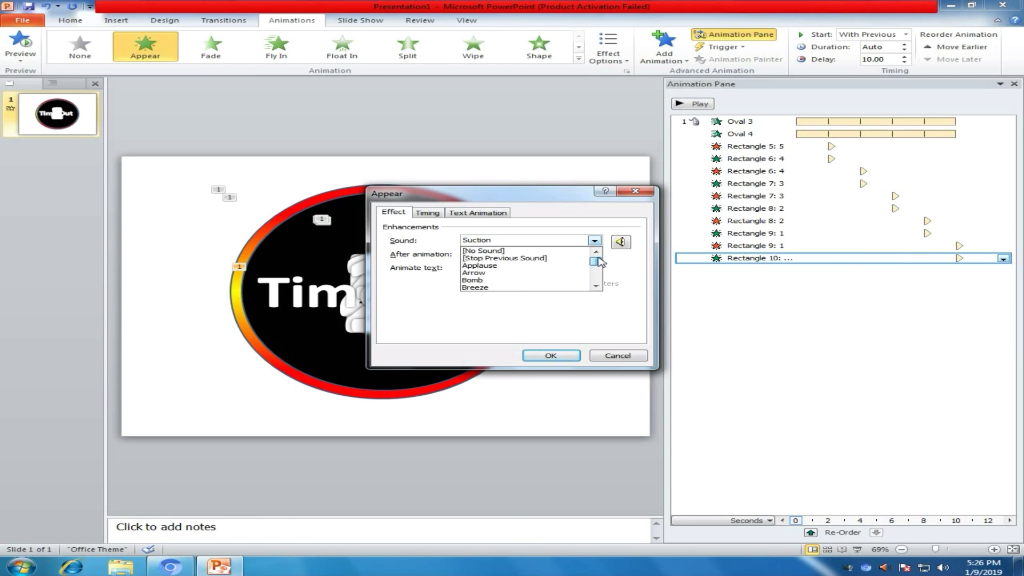
{"action": "left_click", "coordinate": [501, 280]}
{"action": "left_click", "coordinate": [551, 356]}
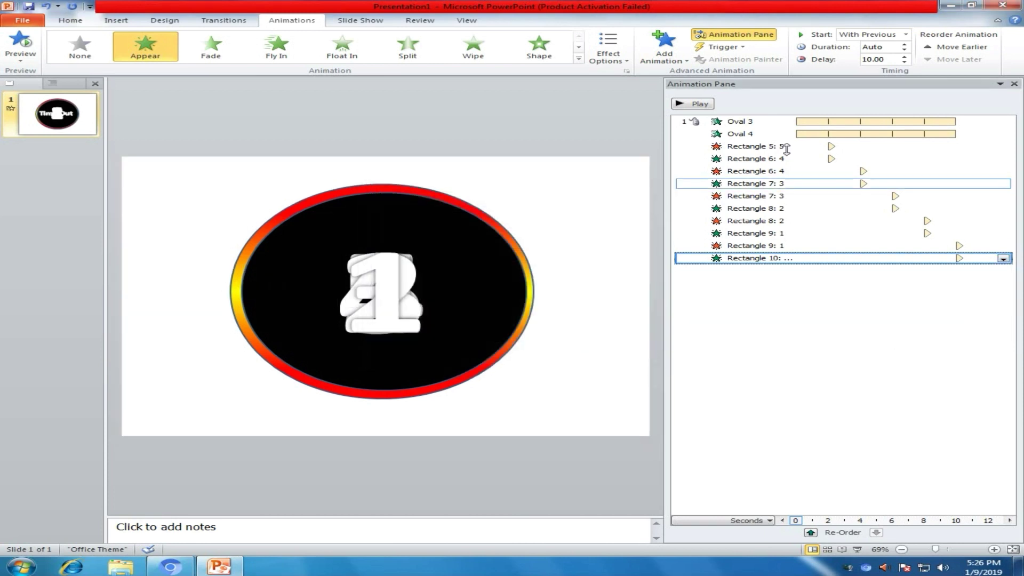
{"action": "left_click", "coordinate": [696, 104]}
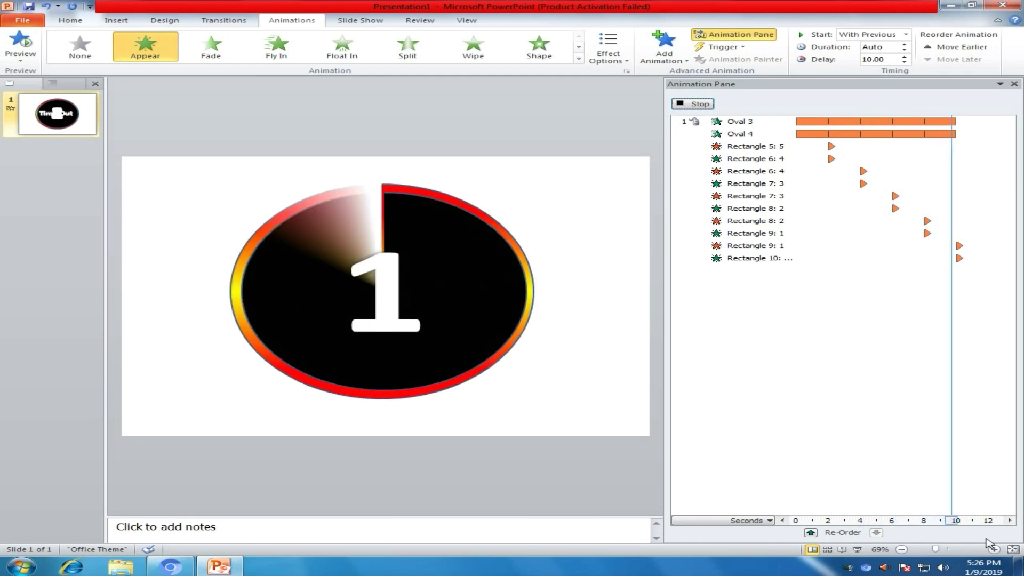
Step: Open Format Background and give the slide a solid fill in a standard green
{"action": "left_click", "coordinate": [590, 260]}
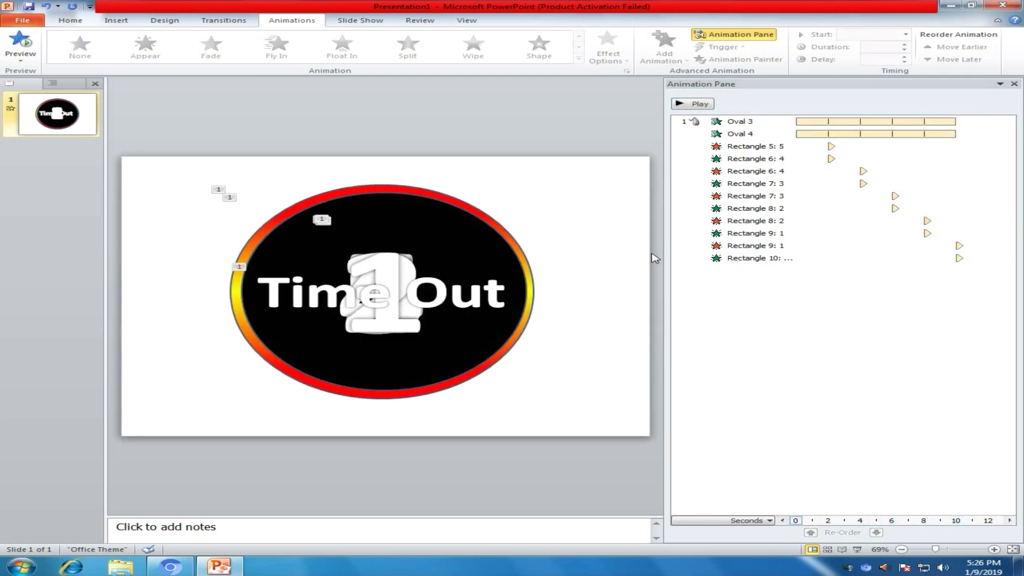
{"action": "left_click", "coordinate": [164, 21]}
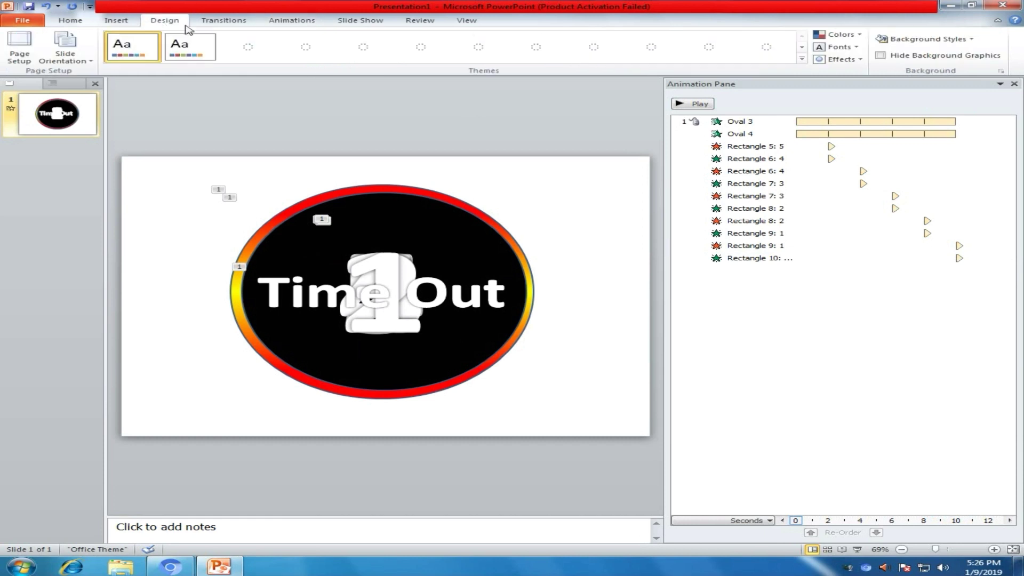
{"action": "left_click", "coordinate": [928, 39]}
{"action": "left_click", "coordinate": [864, 159]}
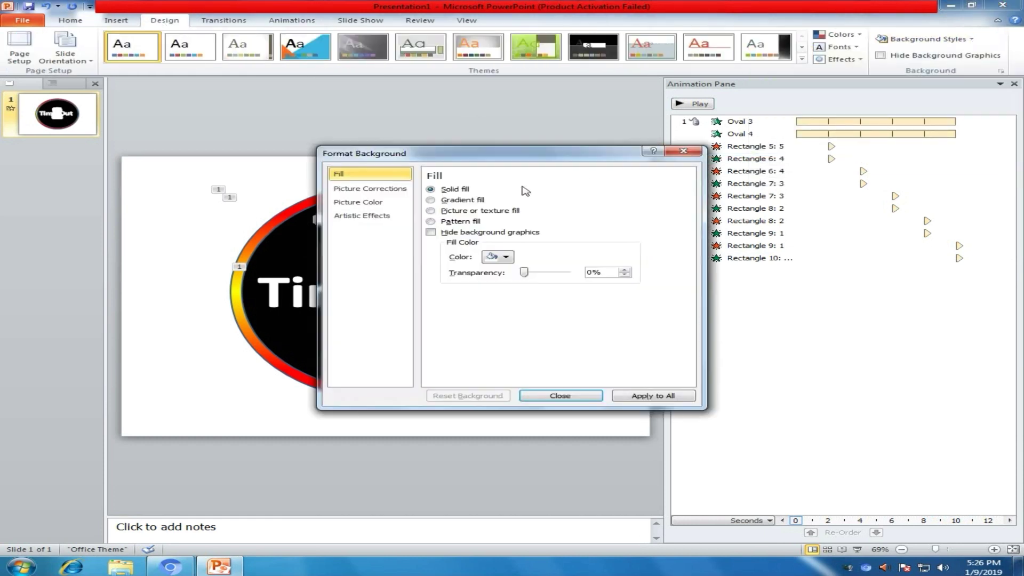
{"action": "left_click", "coordinate": [462, 200]}
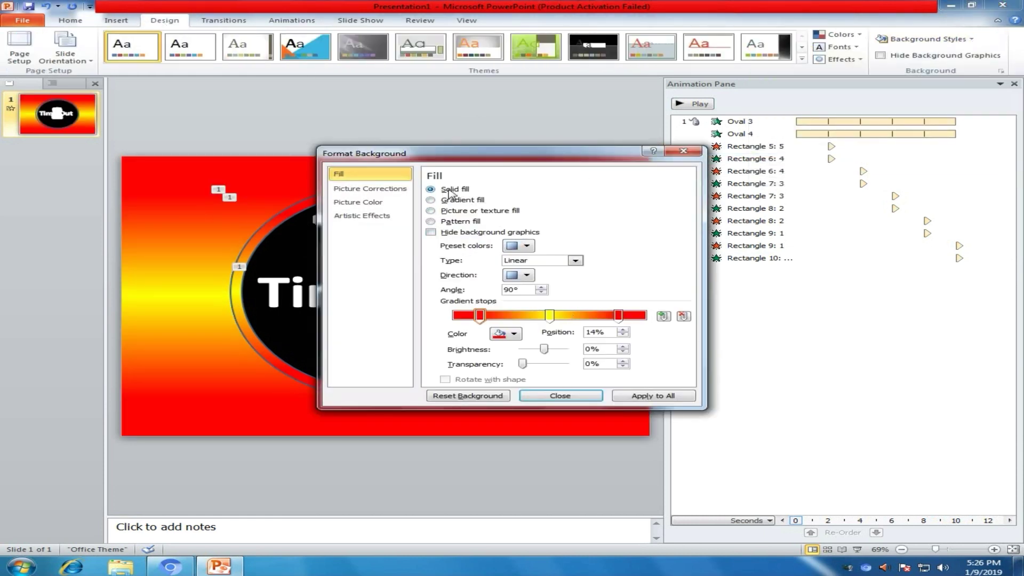
{"action": "left_click", "coordinate": [506, 257]}
{"action": "left_click", "coordinate": [557, 351]}
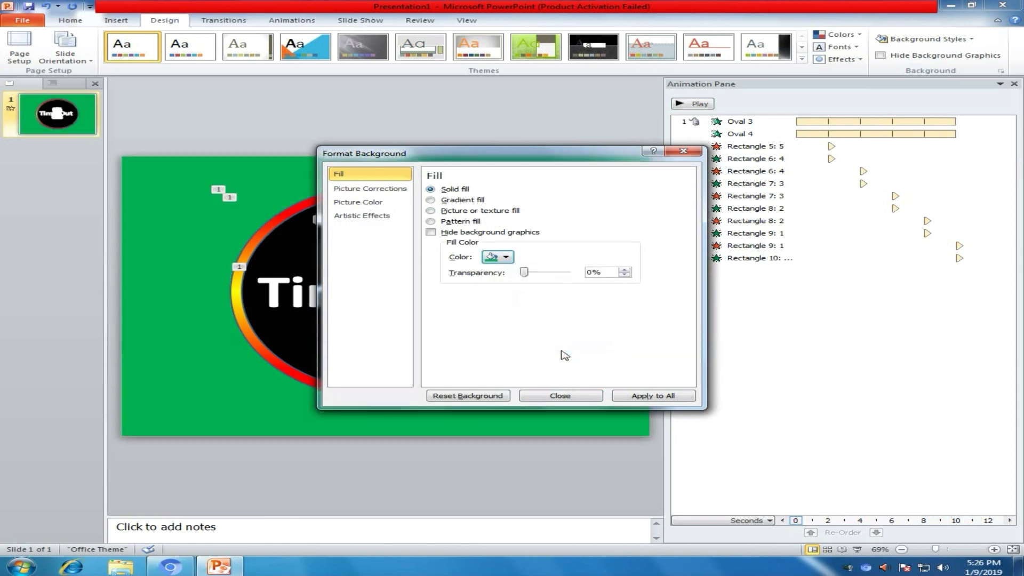
Step: Change the fill to a custom bright green (RGB 68, 246, 110) and close the dialog
{"action": "left_click_drag", "start_coordinate": [526, 273], "coordinate": [524, 273]}
{"action": "left_click", "coordinate": [505, 257]}
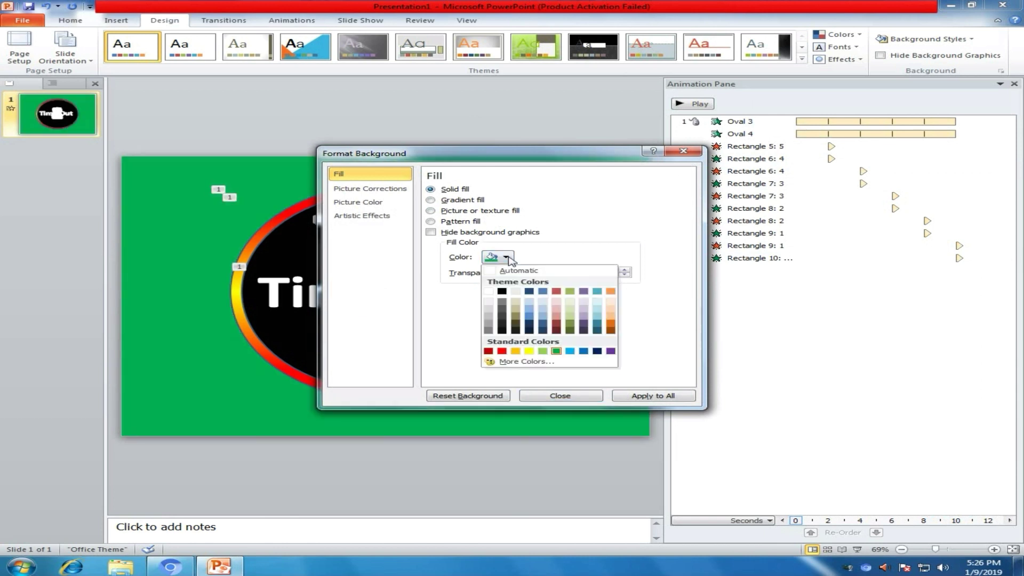
{"action": "left_click", "coordinate": [516, 361]}
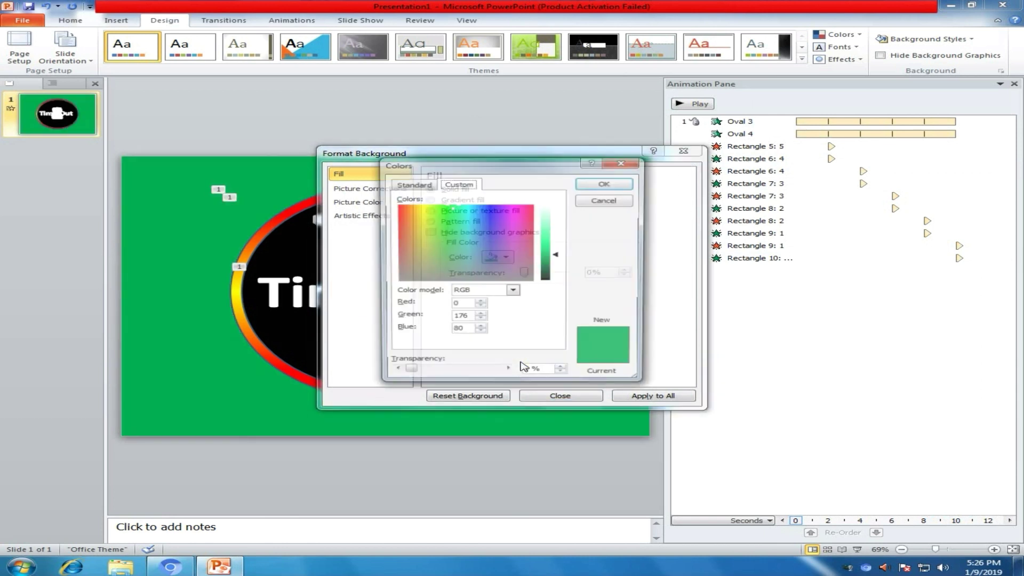
{"action": "left_click", "coordinate": [428, 219]}
{"action": "left_click", "coordinate": [447, 212]}
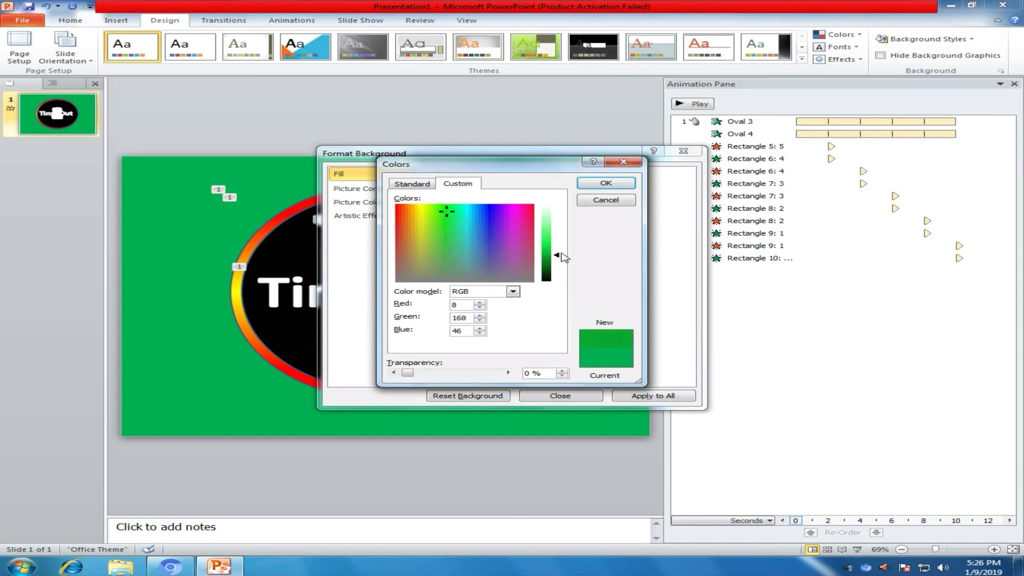
{"action": "left_click_drag", "start_coordinate": [557, 255], "coordinate": [556, 238]}
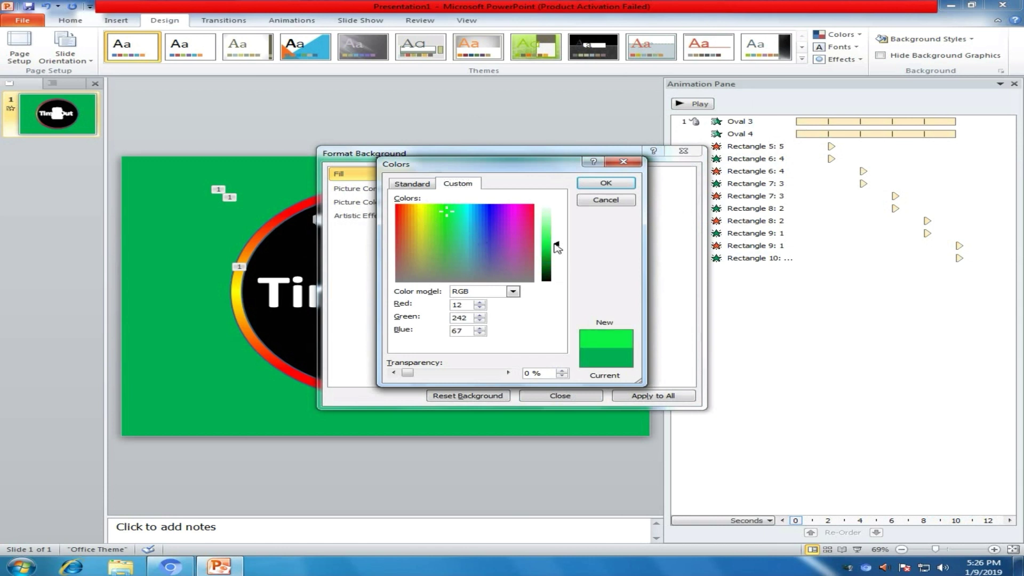
{"action": "left_click", "coordinate": [606, 182]}
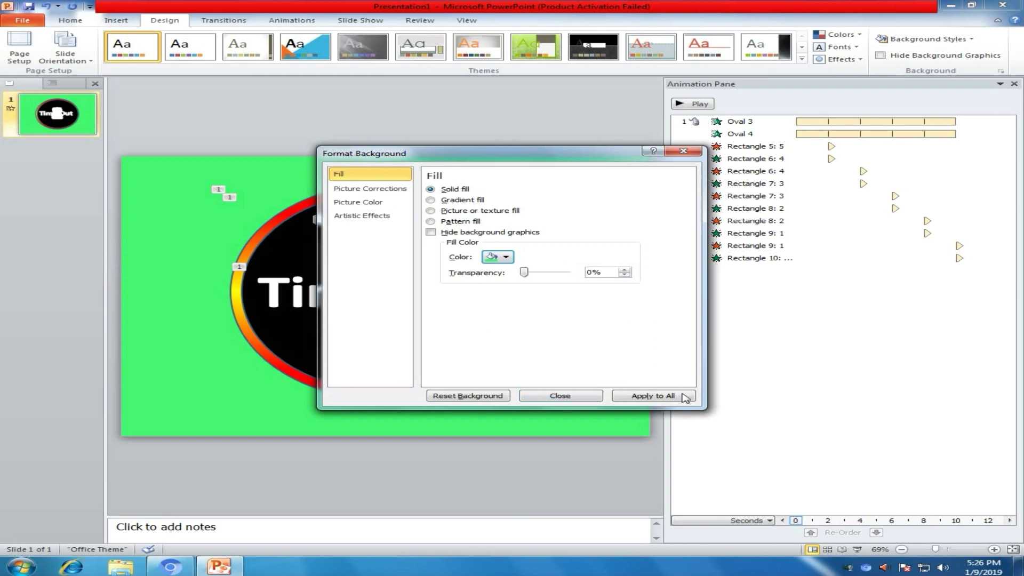
{"action": "left_click", "coordinate": [559, 400]}
Step: Save to the Desktop as Windows Media Video 'countdoun timer', overwriting the existing file
{"action": "left_click", "coordinate": [21, 20]}
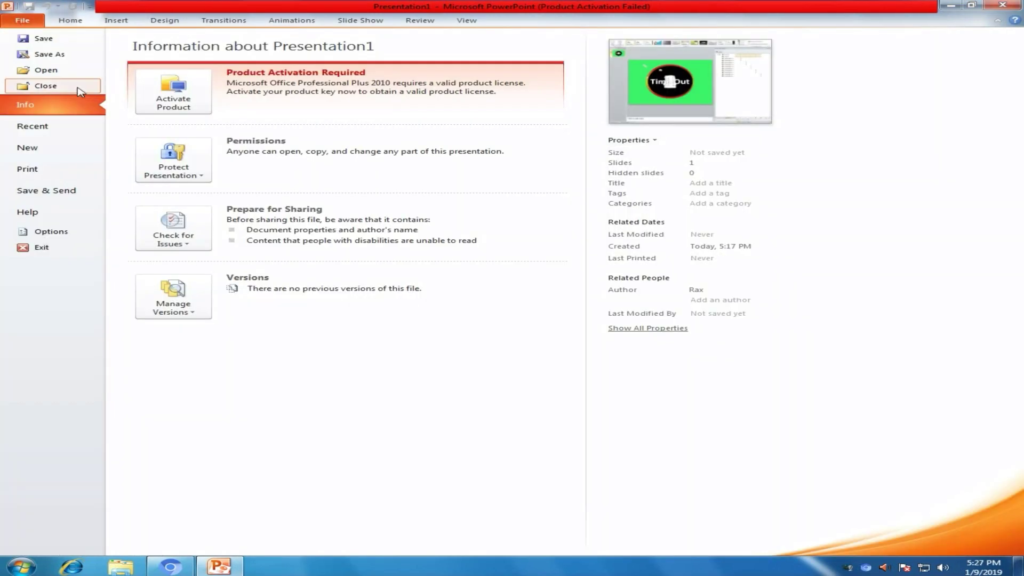
{"action": "left_click", "coordinate": [59, 56]}
{"action": "left_click", "coordinate": [127, 138]}
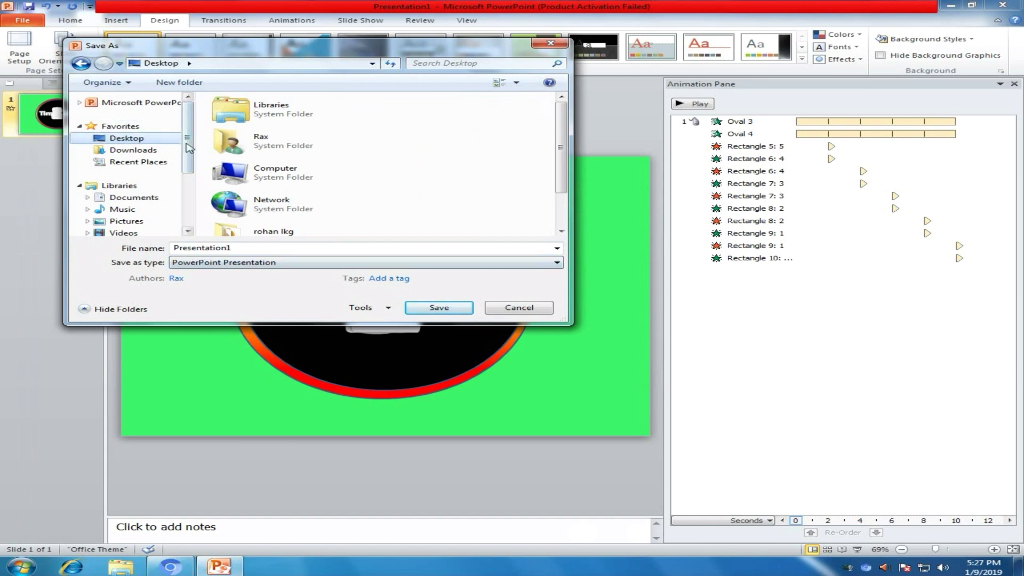
{"action": "left_click", "coordinate": [252, 248]}
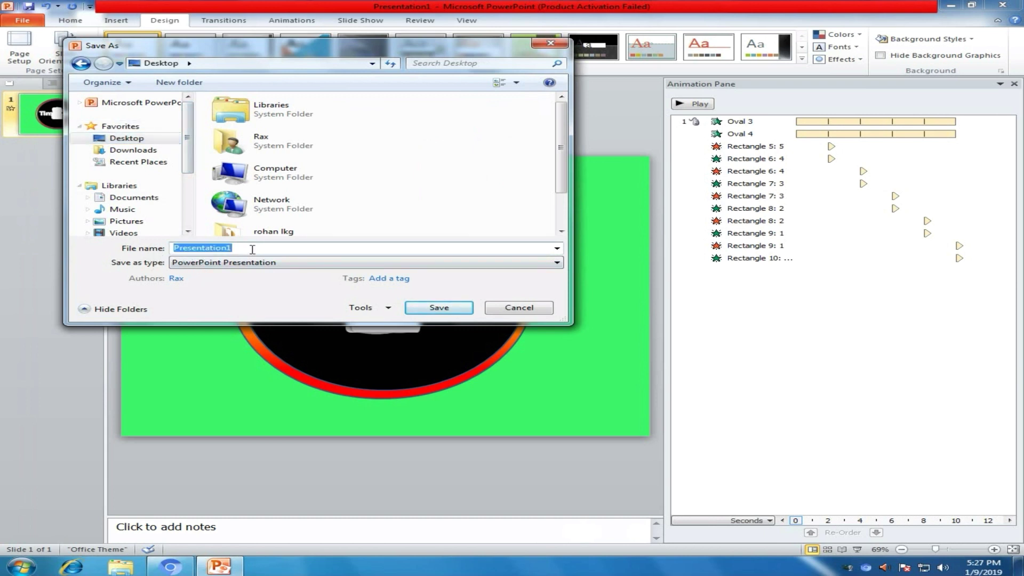
{"action": "type", "text": "countdoun timer"}
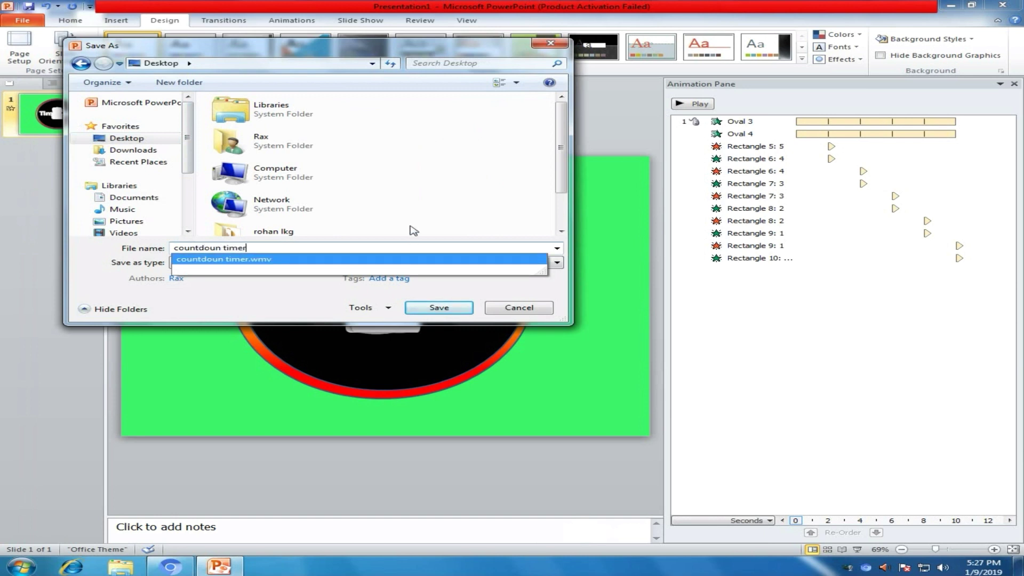
{"action": "left_click", "coordinate": [348, 267]}
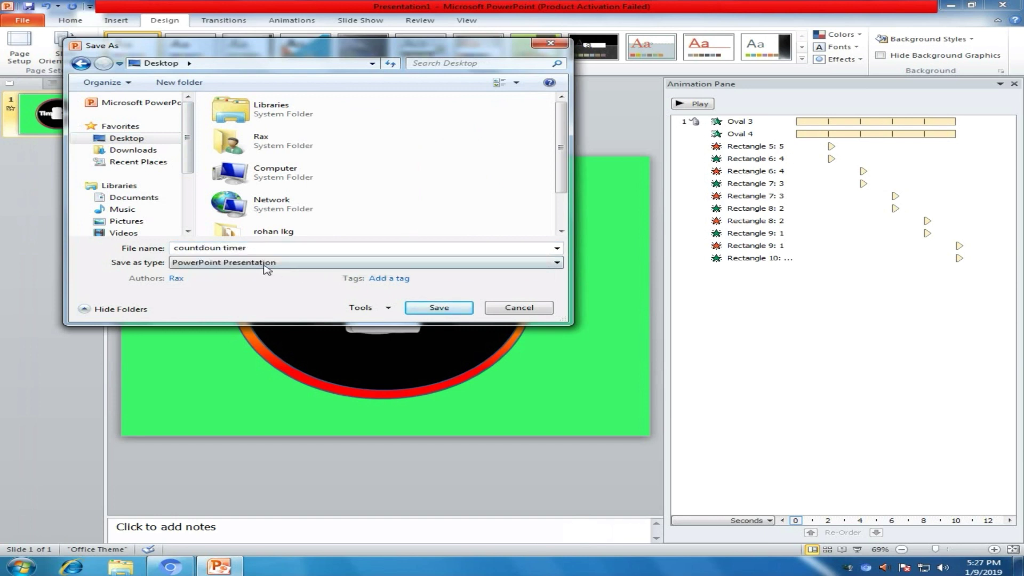
{"action": "left_click", "coordinate": [267, 268]}
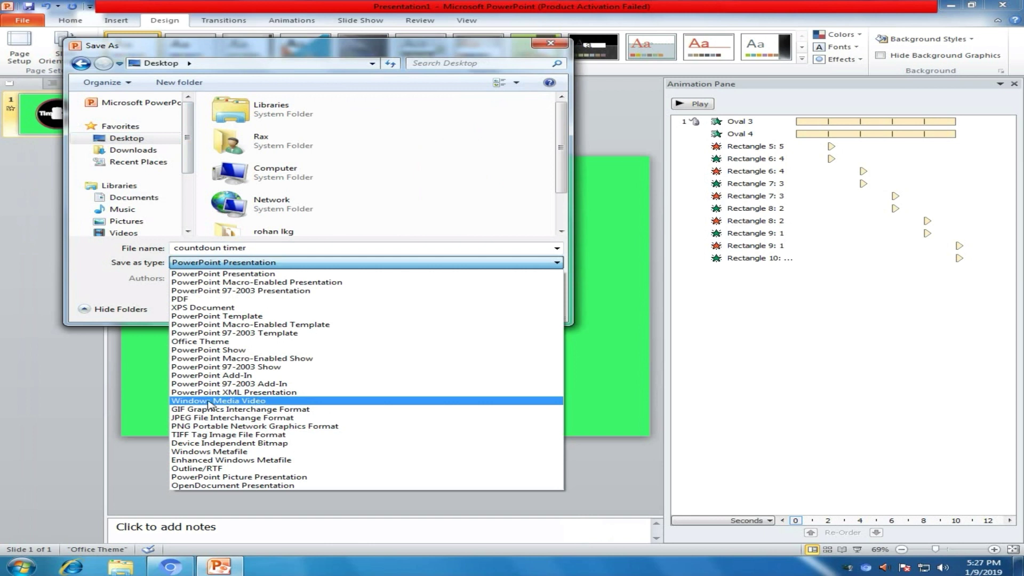
{"action": "left_click", "coordinate": [237, 403]}
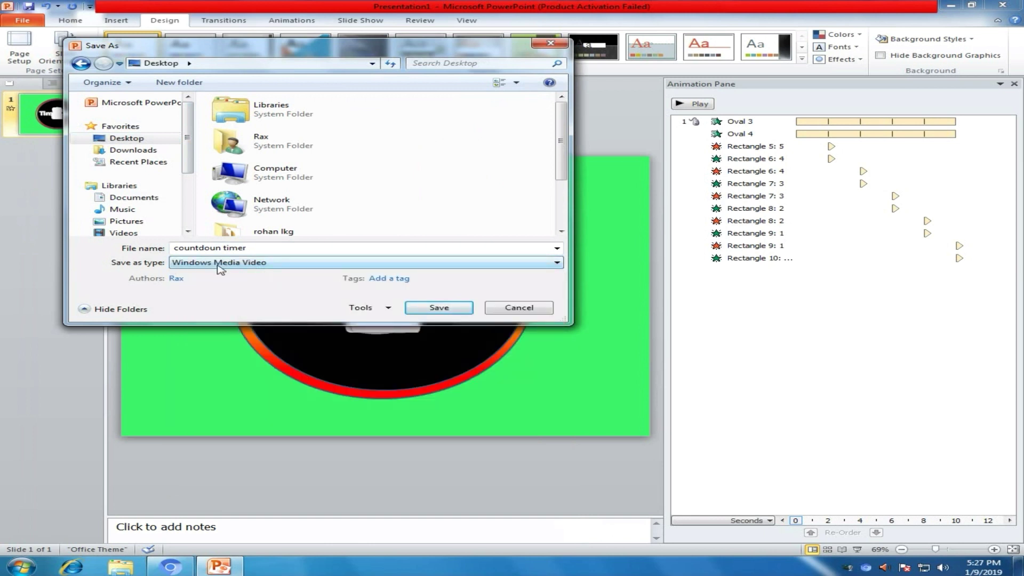
{"action": "left_click", "coordinate": [452, 309]}
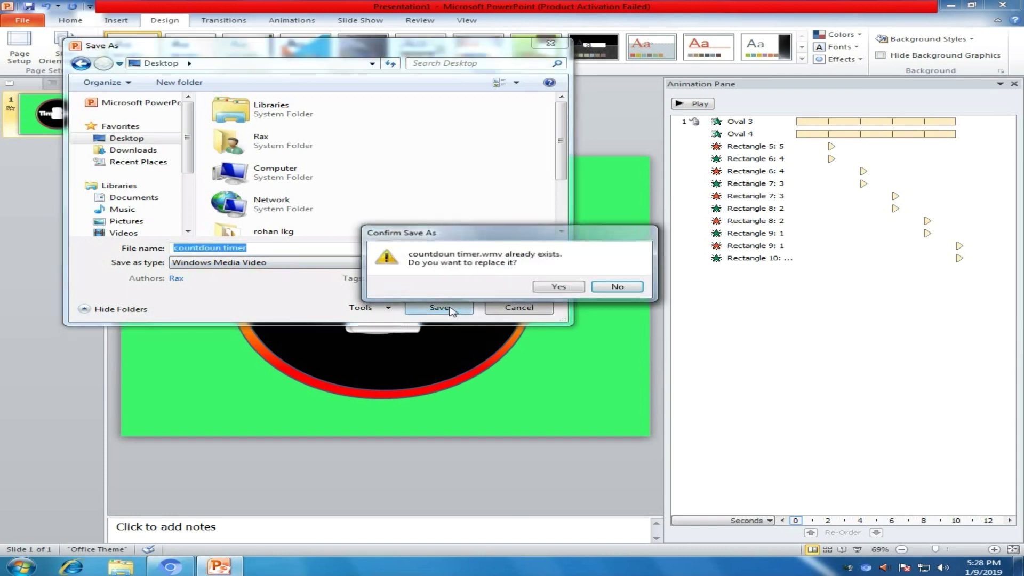
{"action": "left_click", "coordinate": [567, 288]}
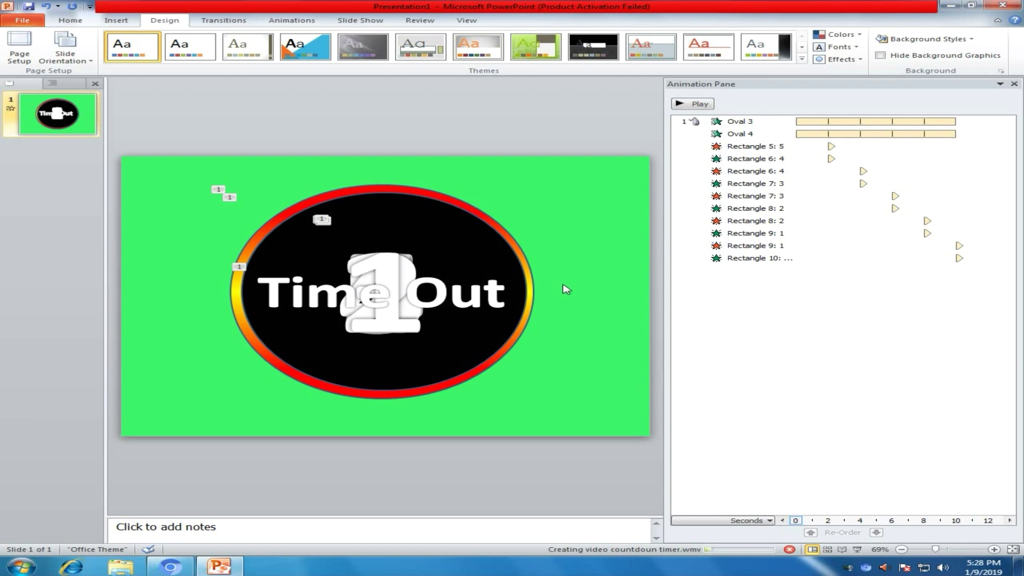
Step: Show the desktop and play the exported countdoun timer video in Windows Media Player
{"action": "key", "text": "super+d"}
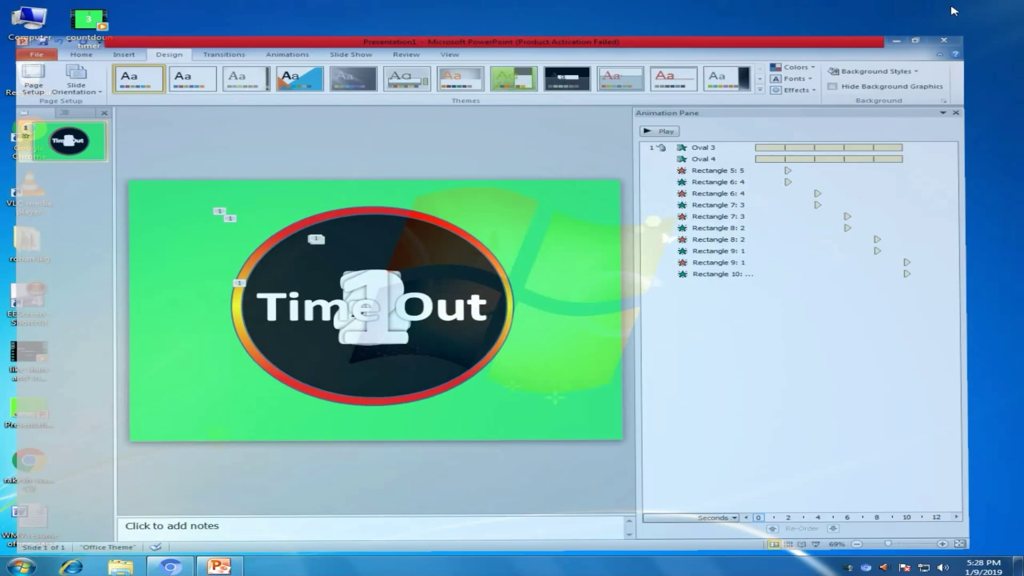
{"action": "double_click", "coordinate": [88, 26]}
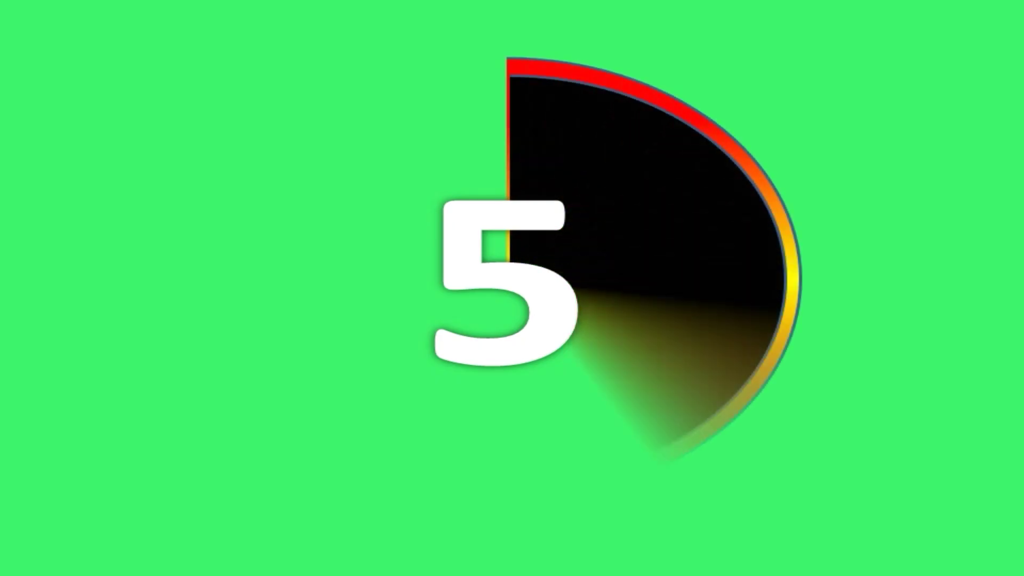